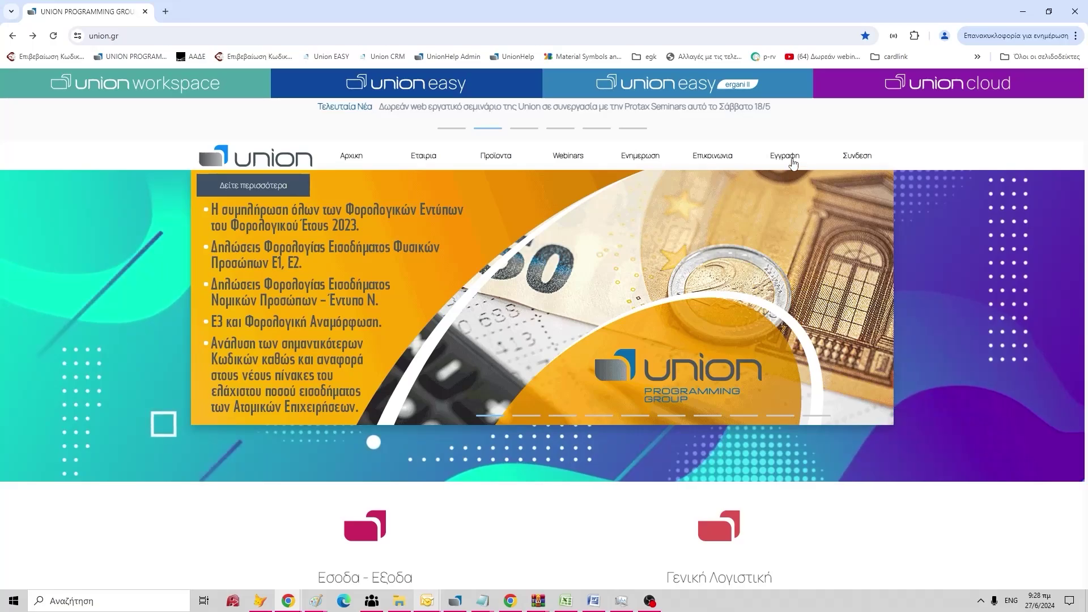
# Open the Εγγραφή sign-up form on union.gr and scroll through its fields.
pyautogui.click(785, 159)
pyautogui.scroll(-1, 748, 204)
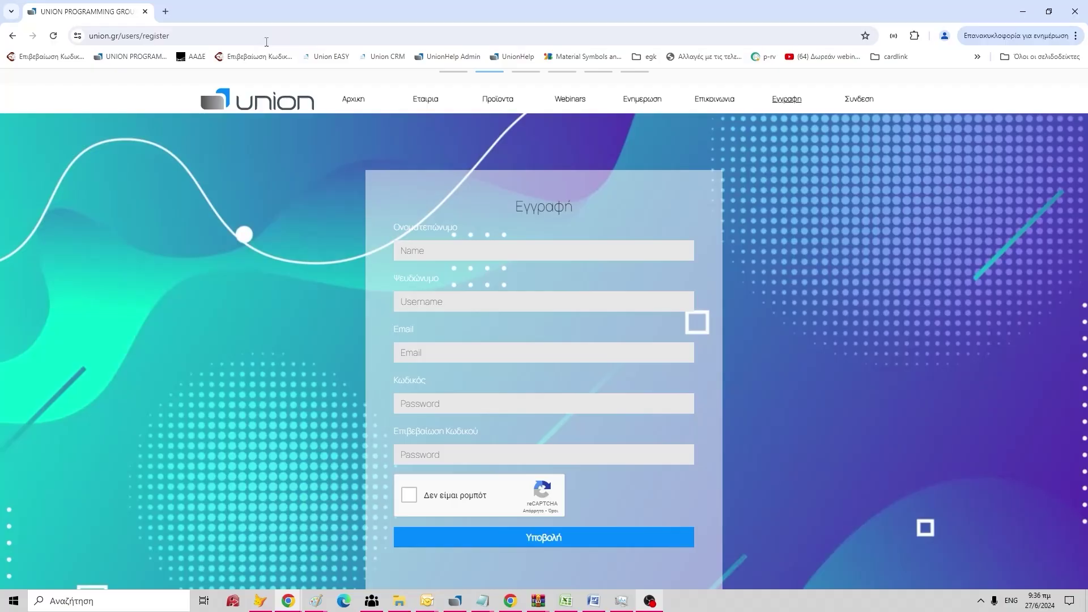
pyautogui.click(234, 31)
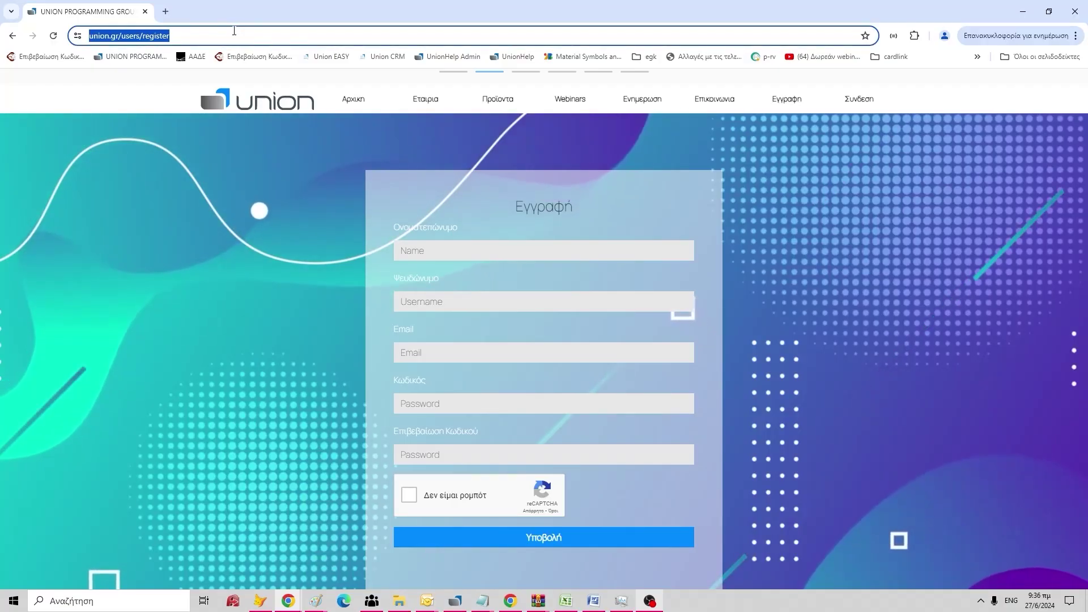
pyautogui.write('www.unioneasy.gr/#/')
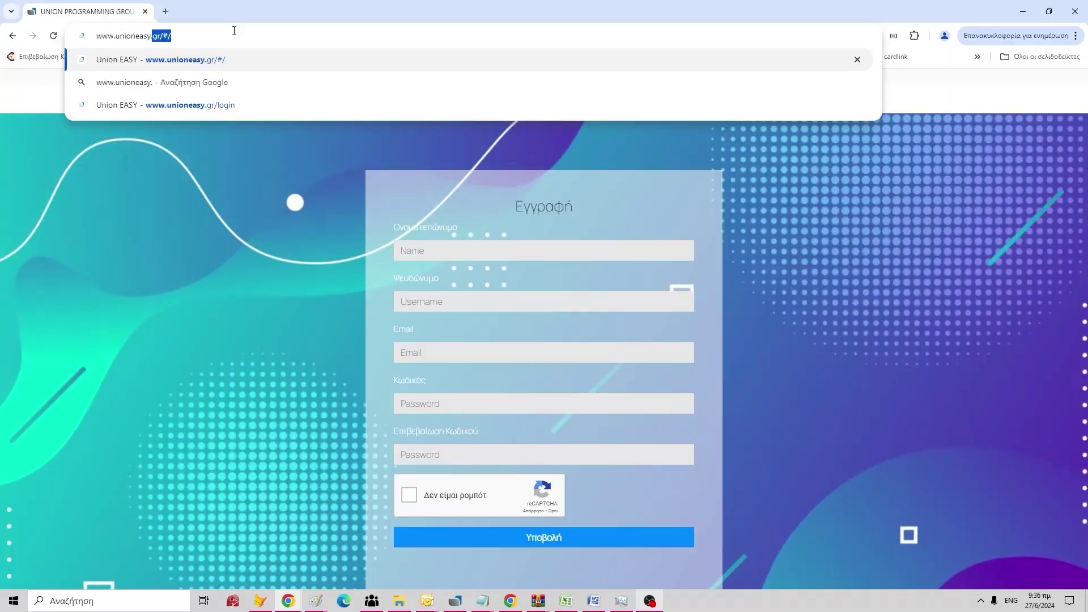
pyautogui.press('Return')
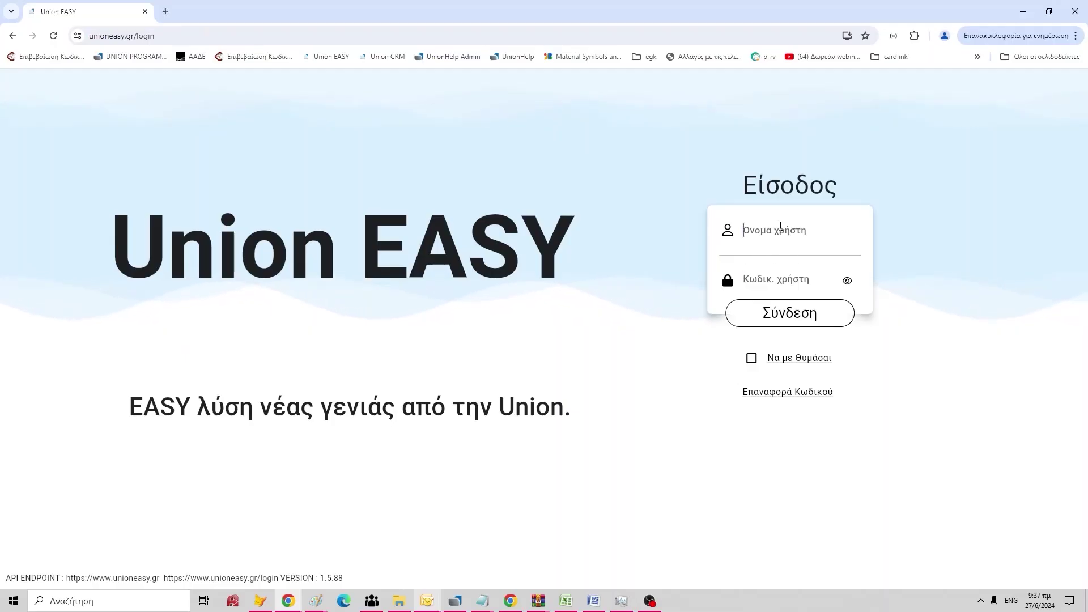
# Log in with the account username and password, Να με Θυμάσαι ticked, and enter company name test.
pyautogui.click(780, 225)
pyautogui.write('te')
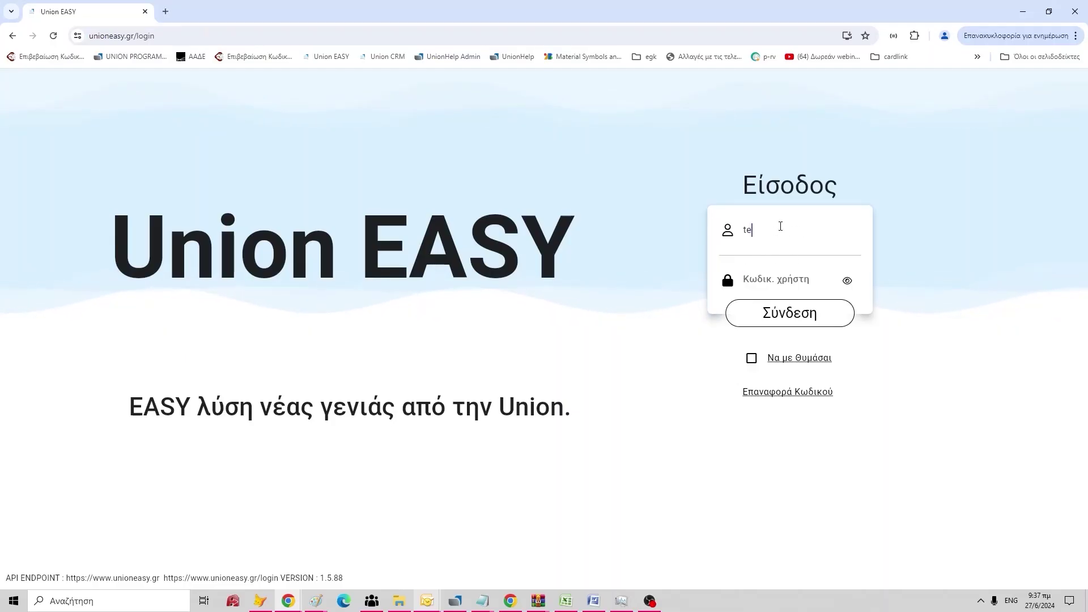
pyautogui.write('st********')
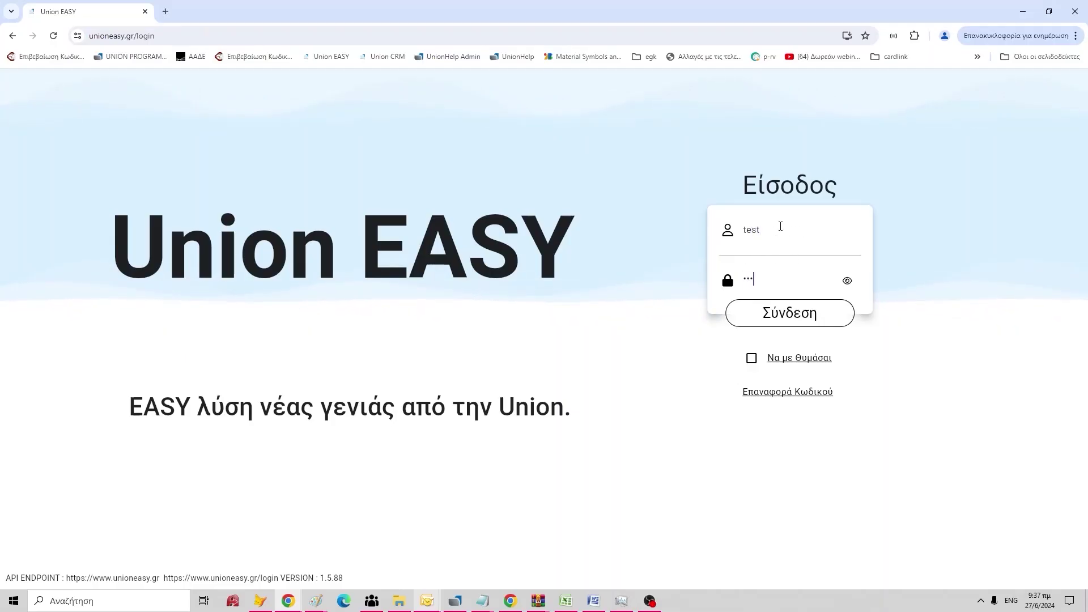
pyautogui.write('**')
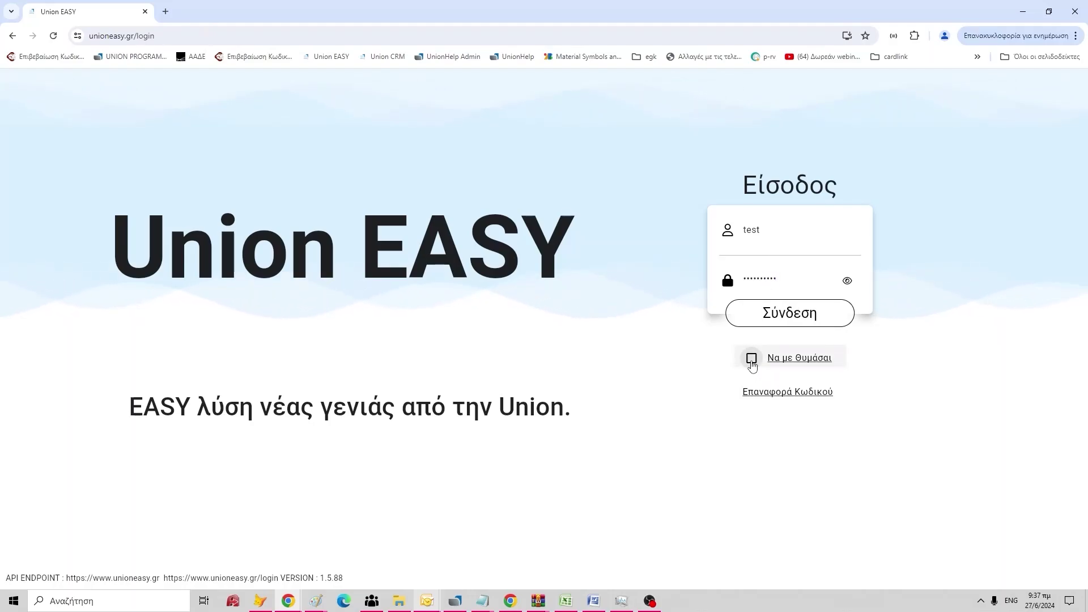
pyautogui.click(751, 362)
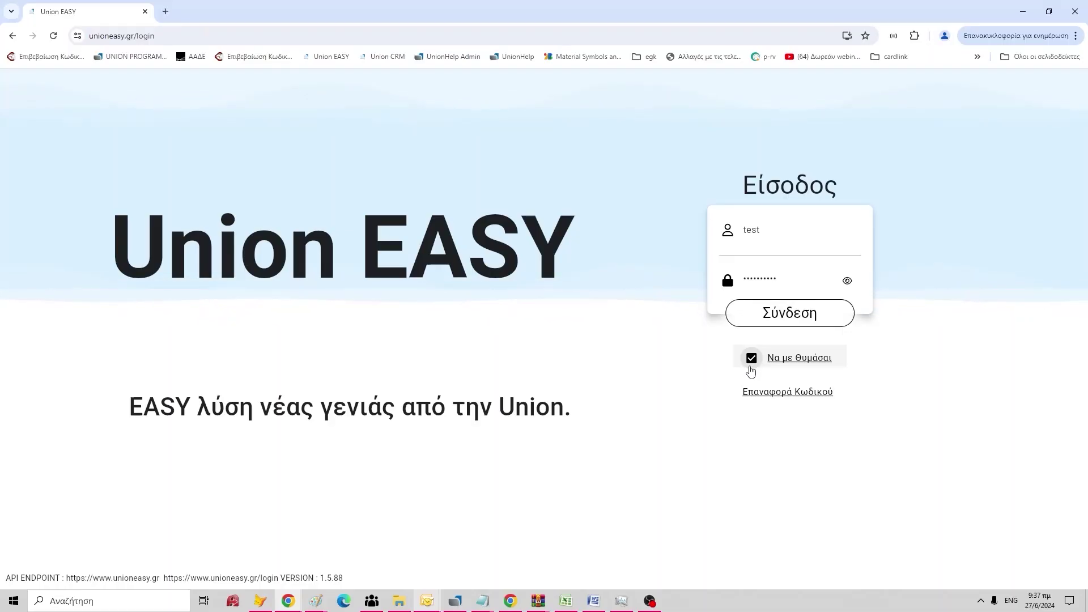
pyautogui.click(777, 313)
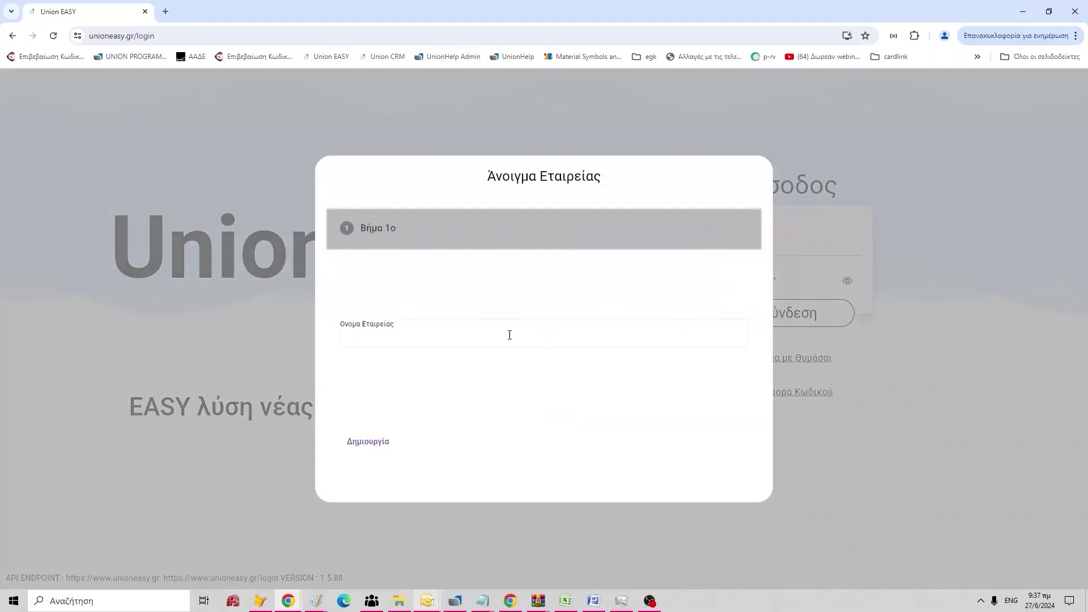
pyautogui.click(510, 334)
pyautogui.write('test')
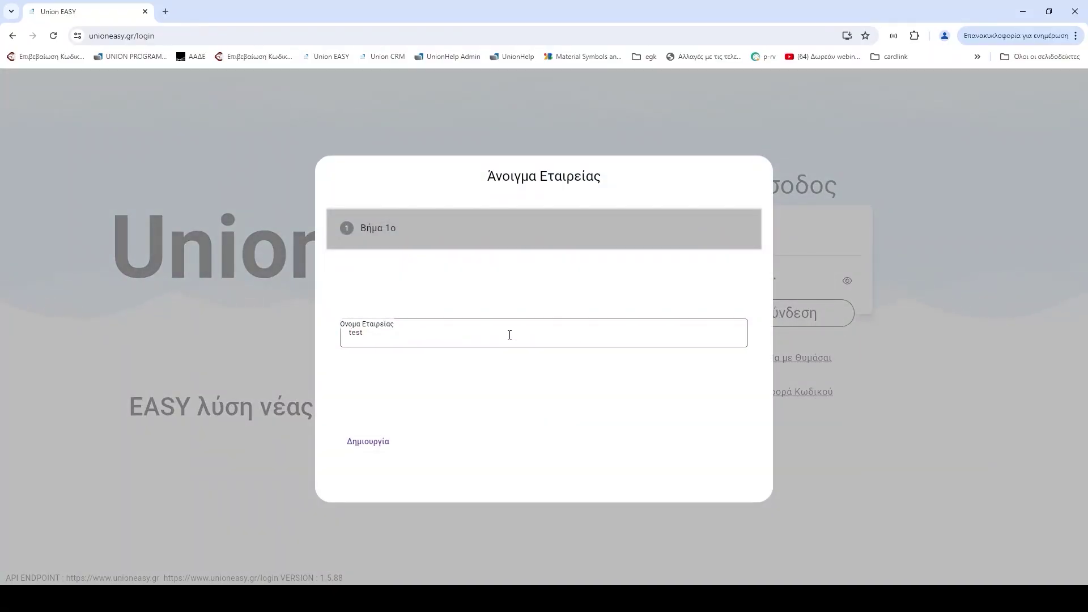
# Create the company test and launch the Μισθοδοσία payroll program.
pyautogui.click(365, 442)
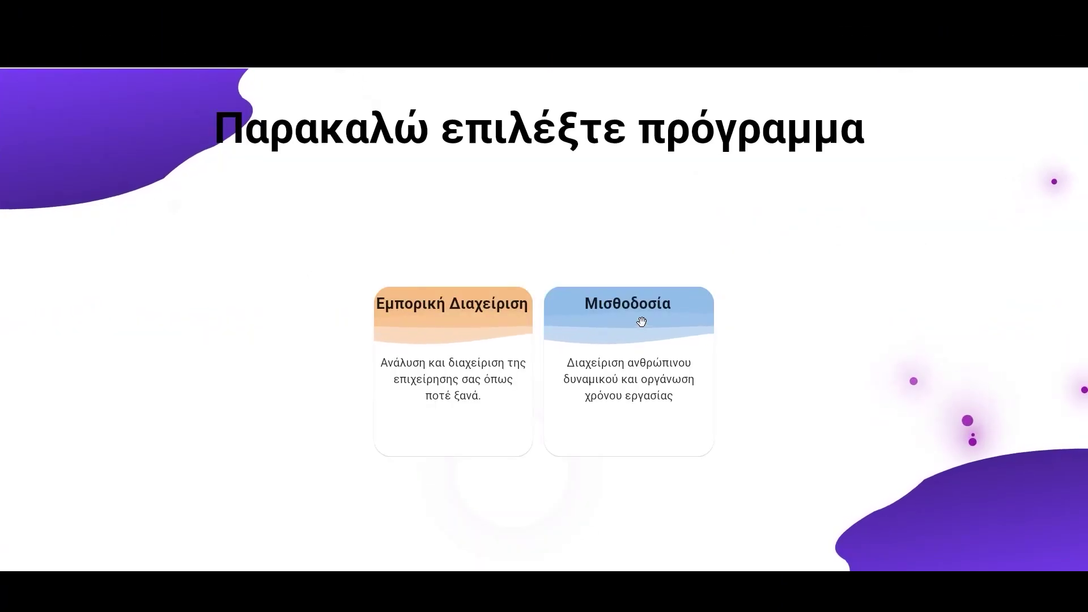
pyautogui.click(641, 321)
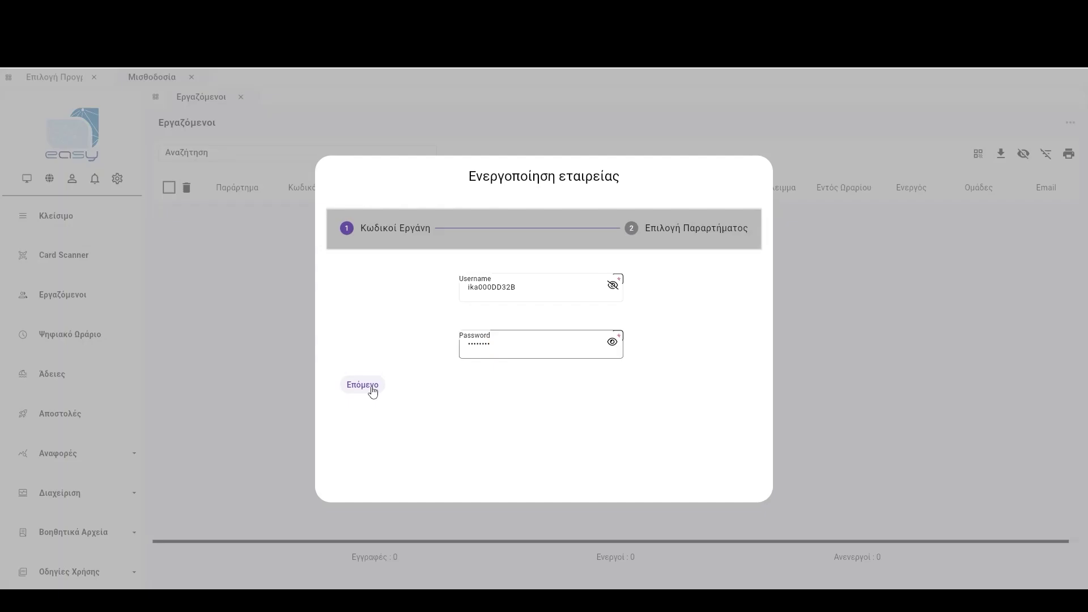
# Submit the ΕΡΓΑΝΗ credentials and assign the company to branch 0.
pyautogui.click(373, 391)
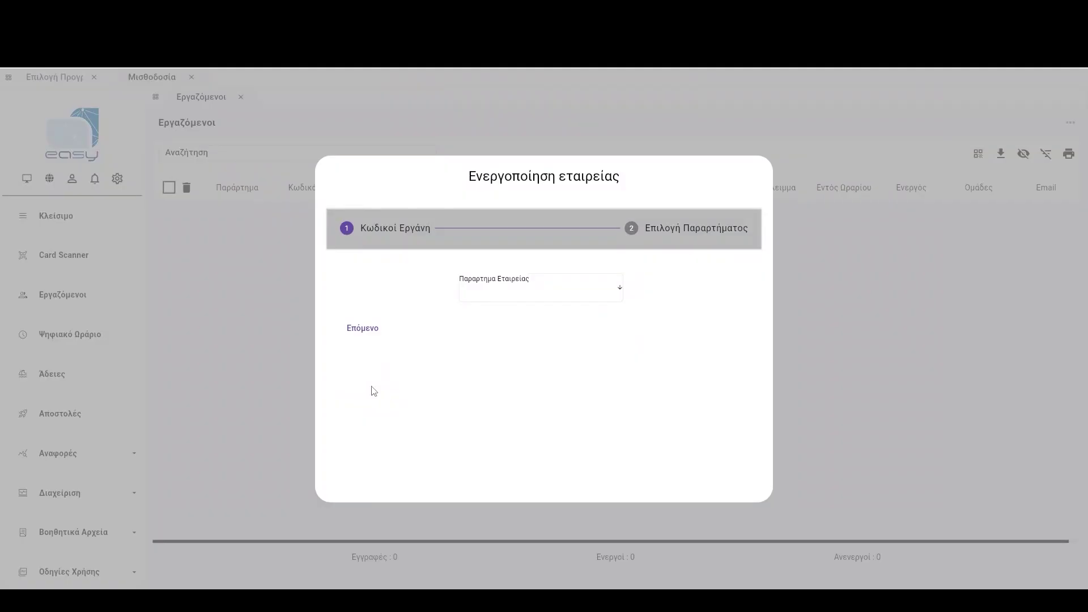
pyautogui.click(535, 300)
pyautogui.click(500, 298)
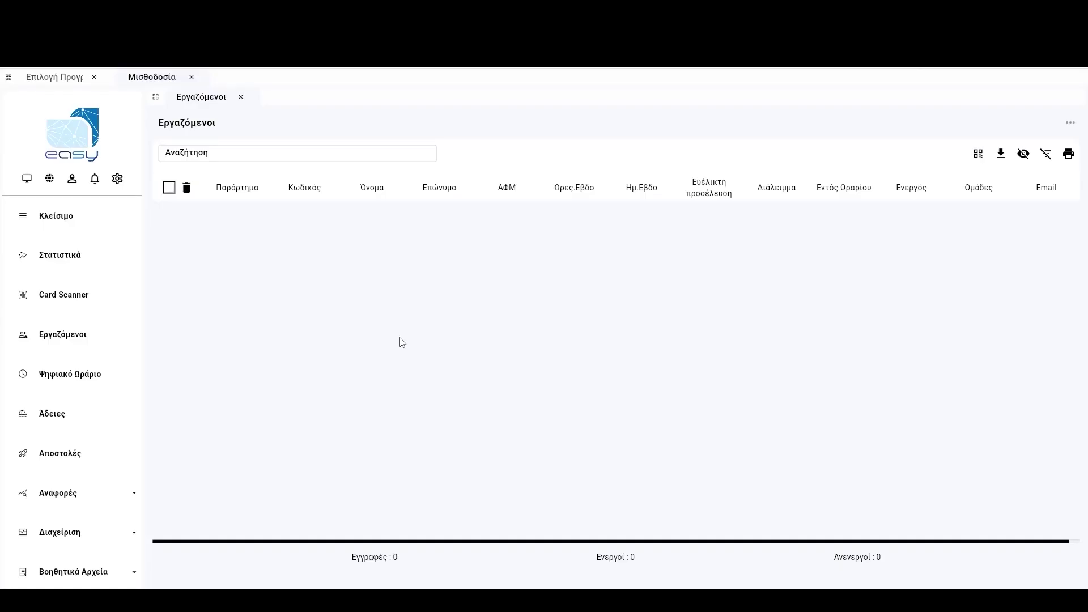
# Tick both employees in the Εργαζόμενοι list and generate their QR codes.
pyautogui.click(56, 356)
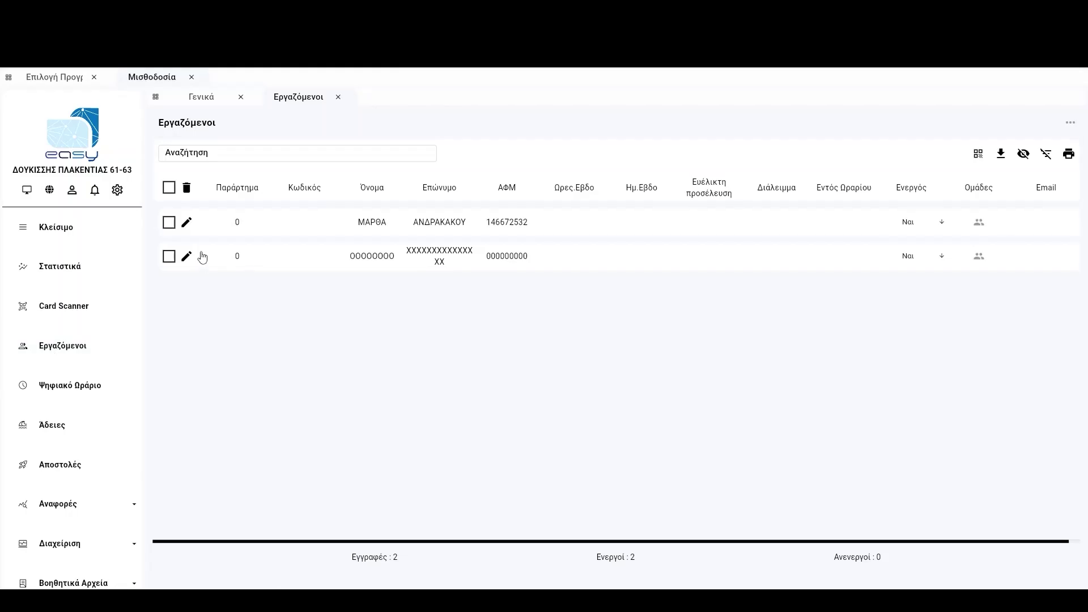
pyautogui.click(169, 256)
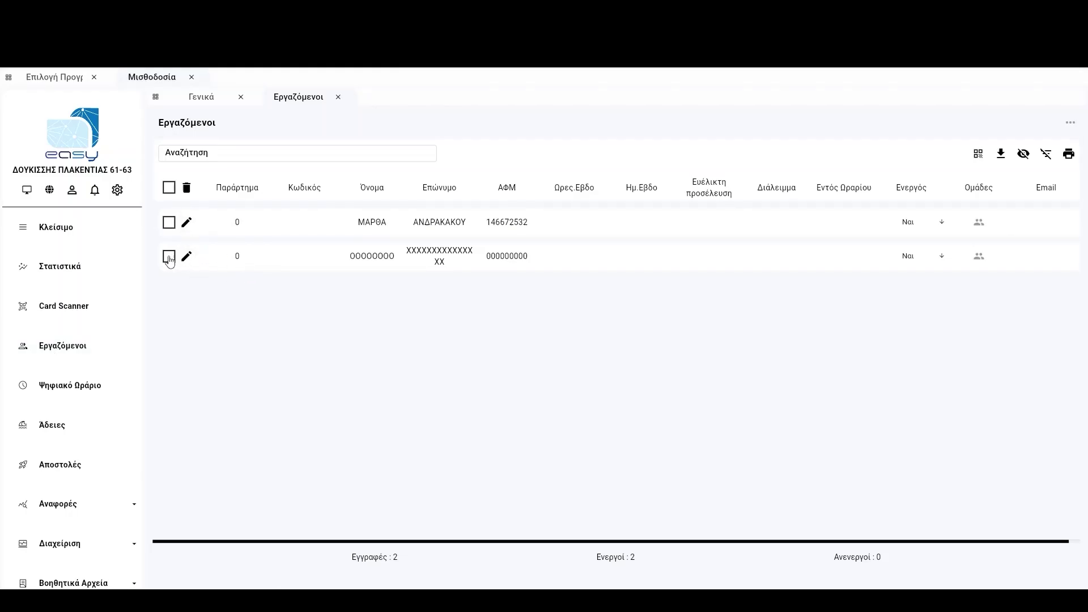
pyautogui.click(169, 222)
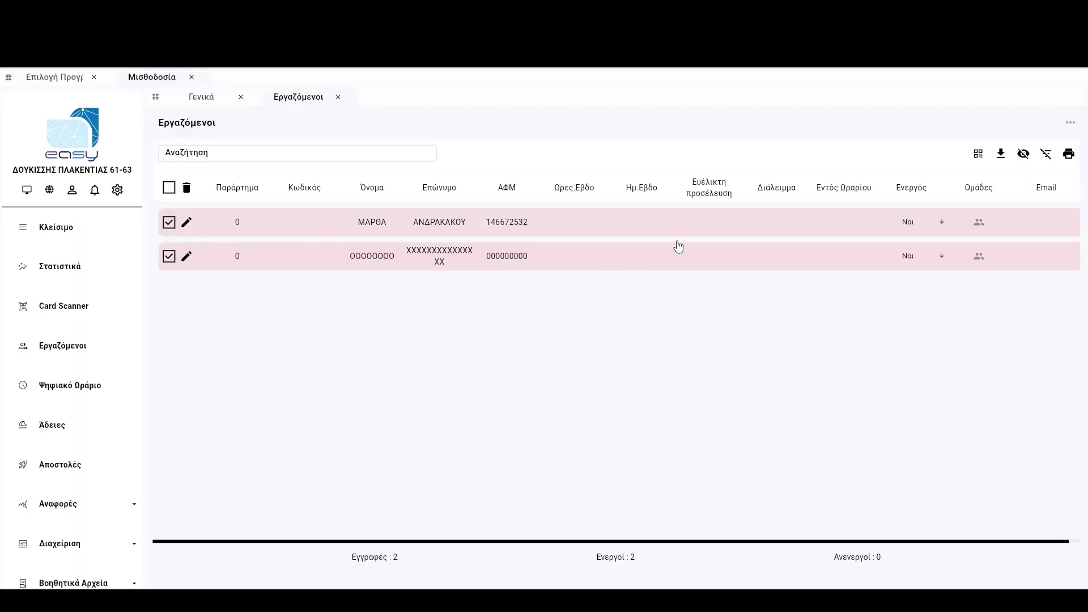
pyautogui.click(978, 153)
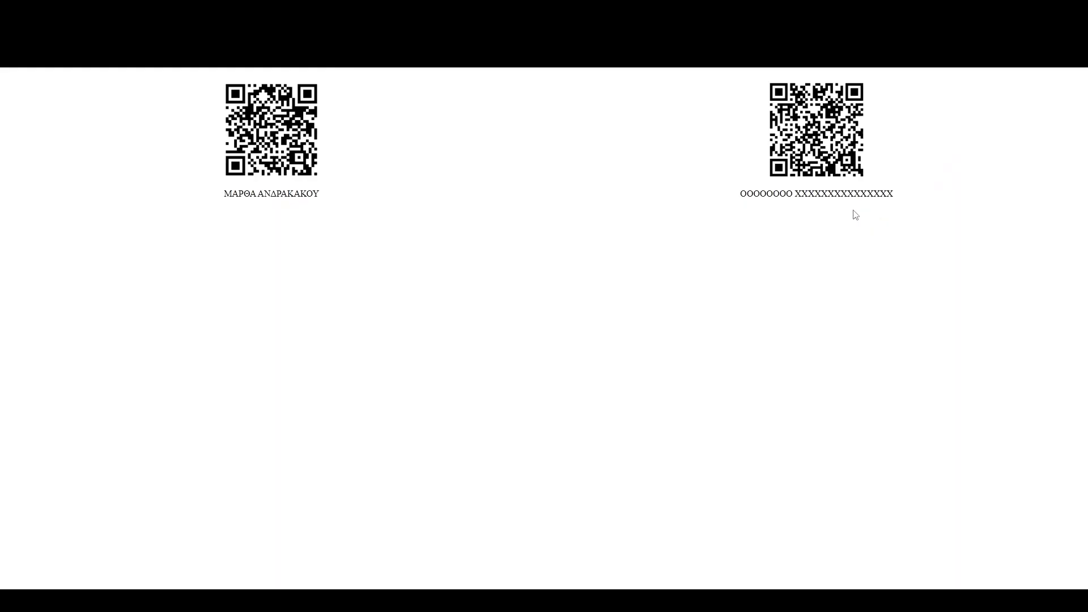
# Close the QR code page to get back to the two-employee Εργαζόμενοι list.
pyautogui.rightClick(804, 300)
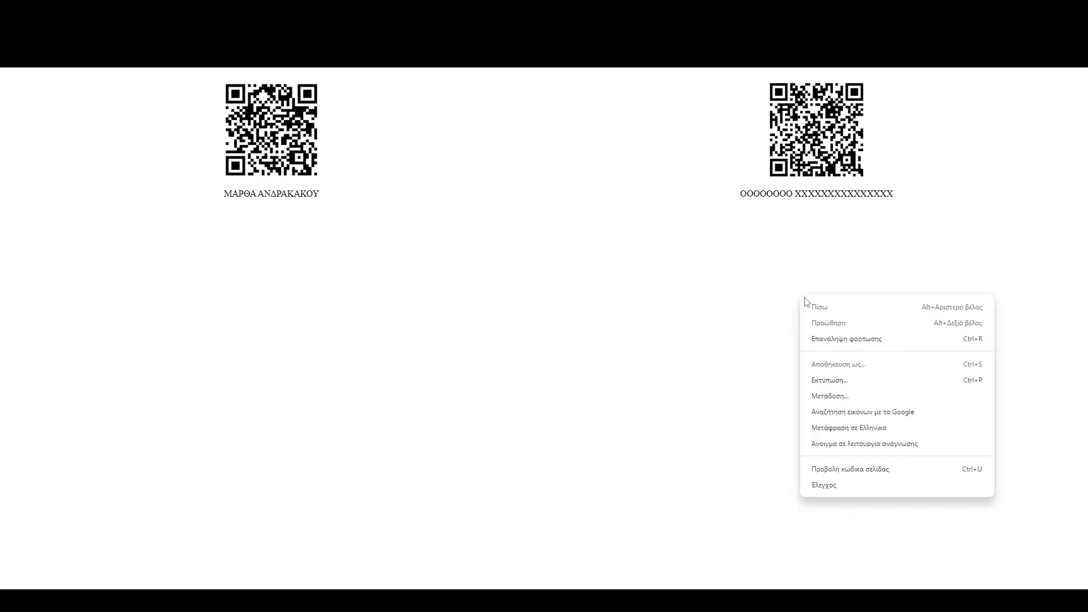
pyautogui.click(893, 193)
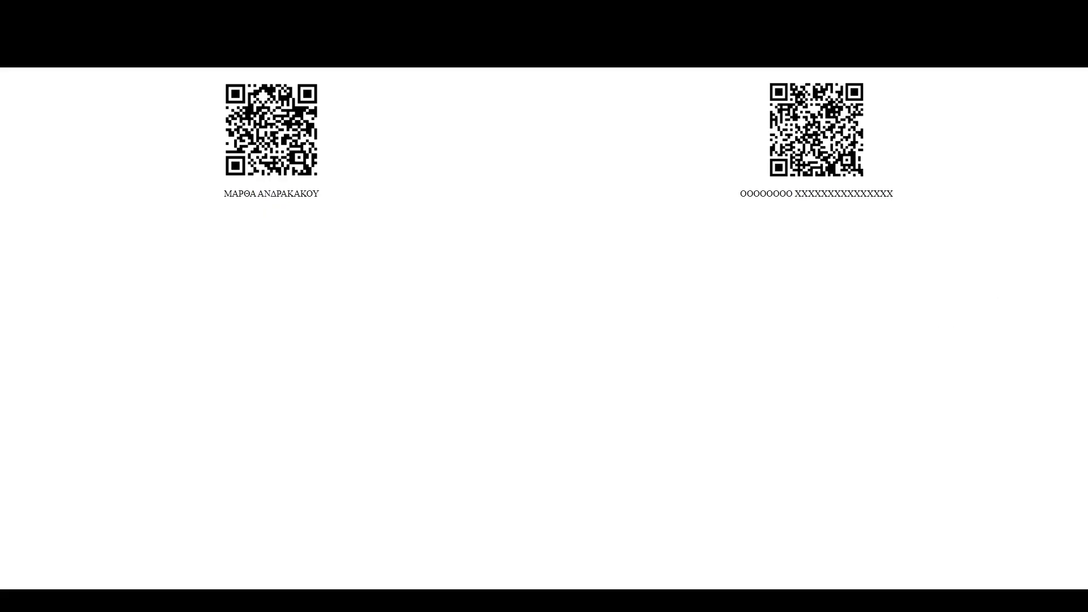
pyautogui.hotkey('ctrl', 'w')
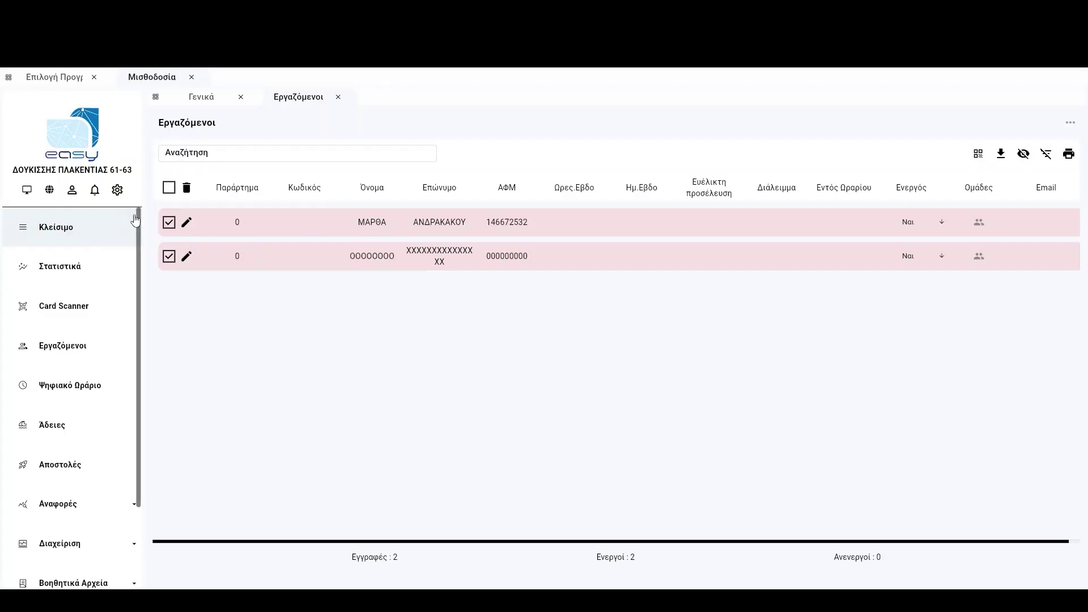
# In Card Scanner settings, set Αποστολή στο Εργάνη to Όχι and save.
pyautogui.click(118, 191)
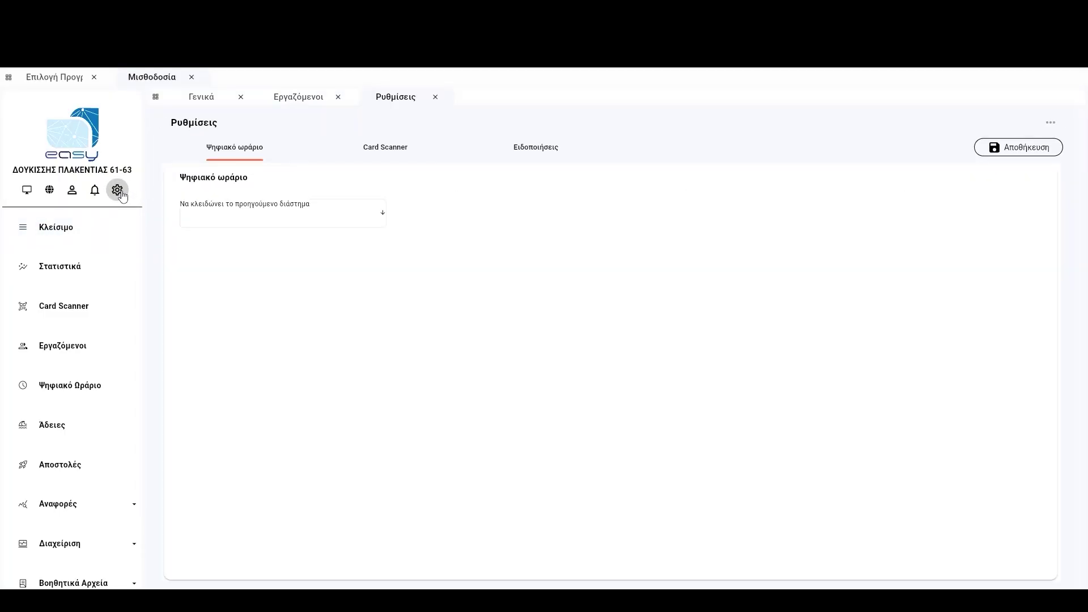
pyautogui.click(377, 154)
pyautogui.click(522, 226)
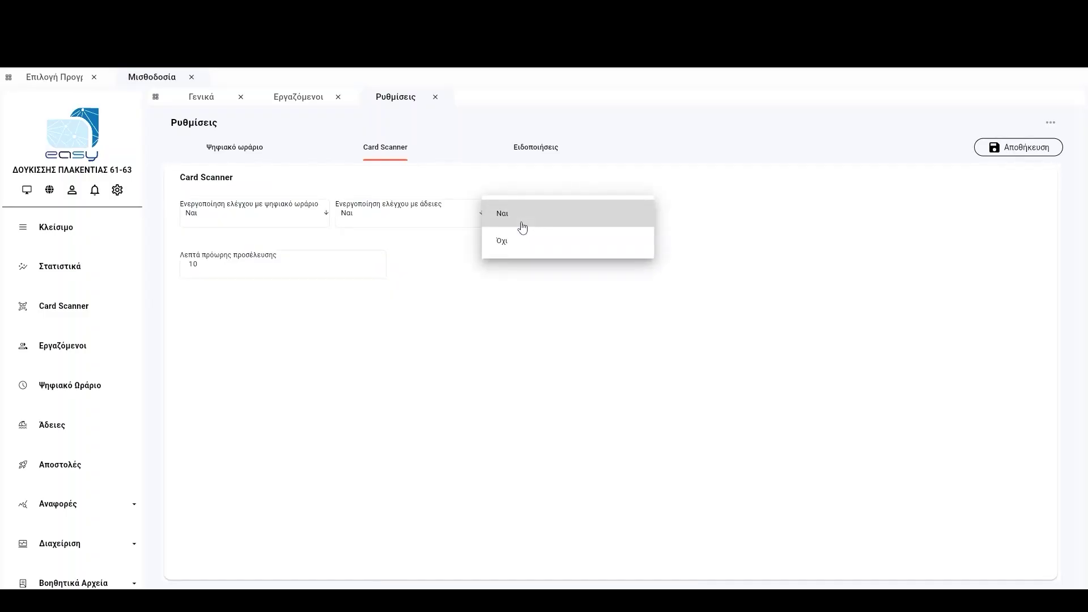
pyautogui.click(502, 240)
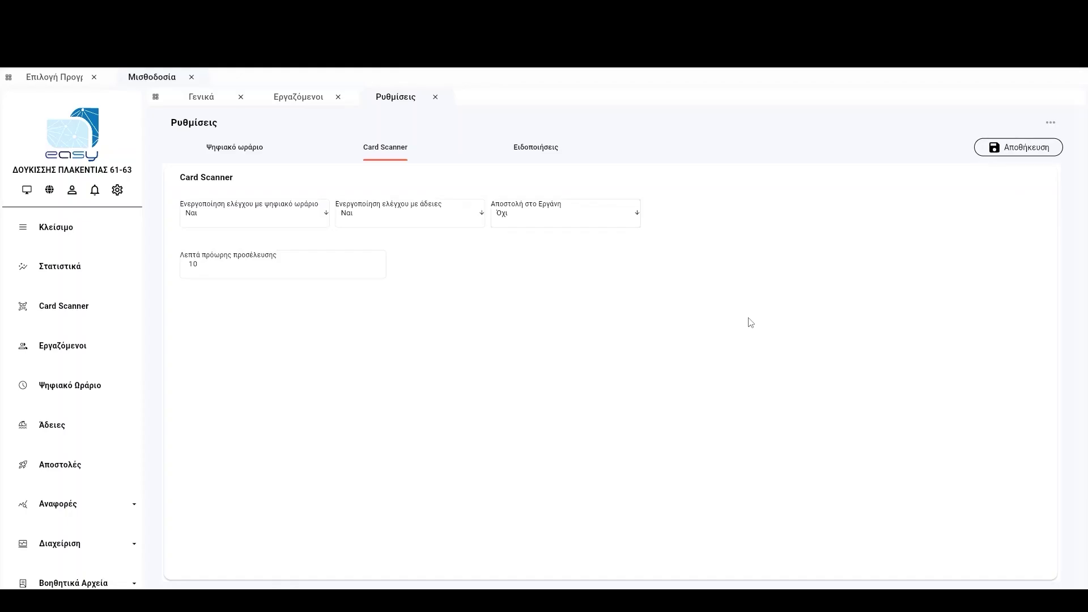
pyautogui.click(985, 147)
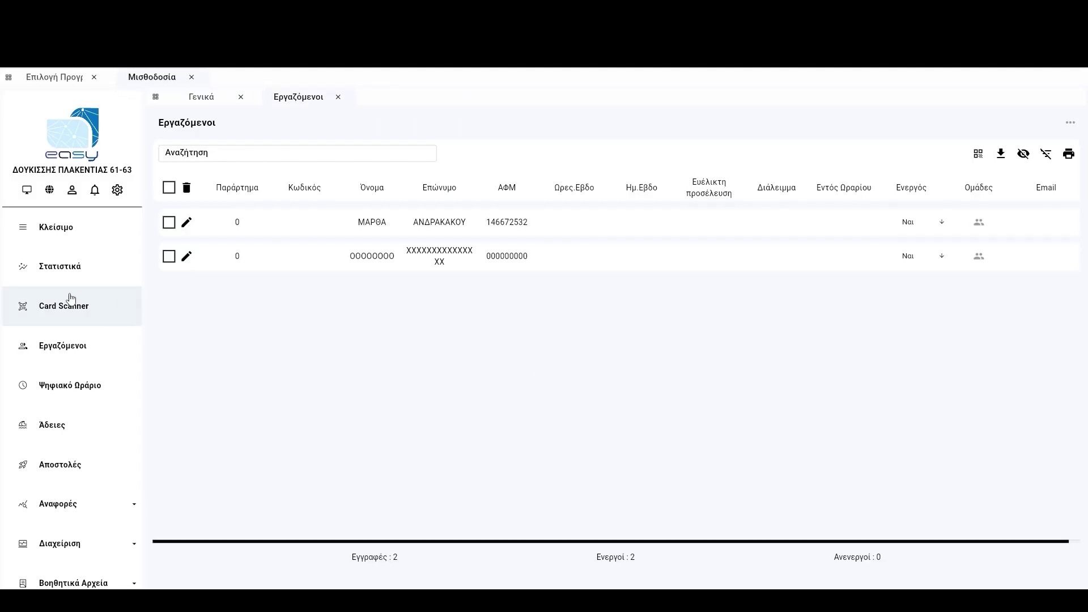
# Open the Card Scanner kiosk screen with its Προσέλευση/Αποχώρηση choices.
pyautogui.click(59, 308)
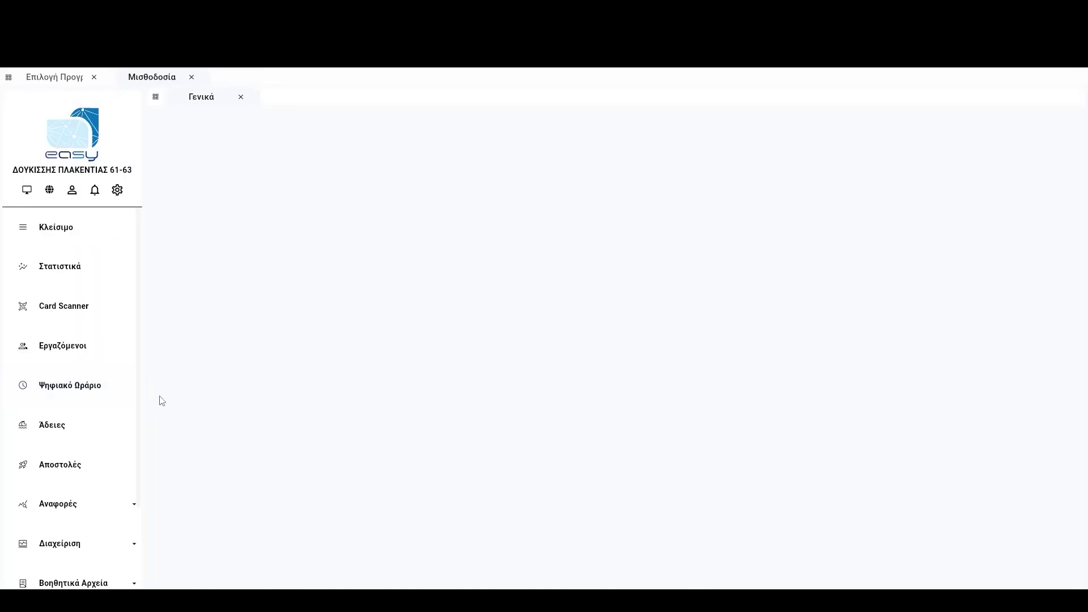
# Open Ψηφιακό Ωράριο showing the 24/06/2024–30/06/2024 week for both employees.
pyautogui.click(44, 384)
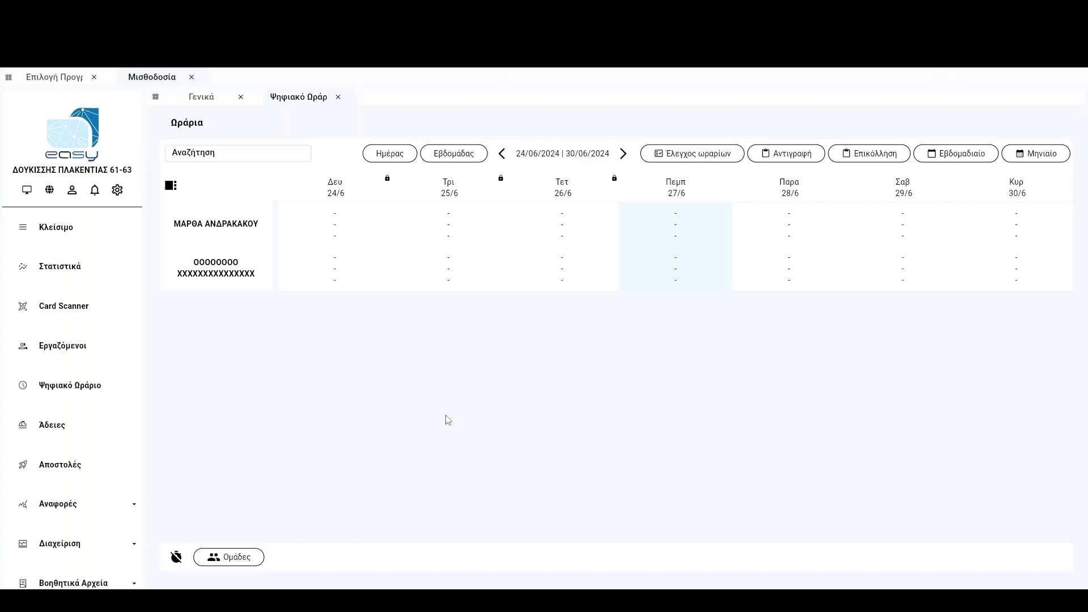
# Select both employees' Thursday 27/6 cells and open the Ημέρας day editor.
pyautogui.click(657, 271)
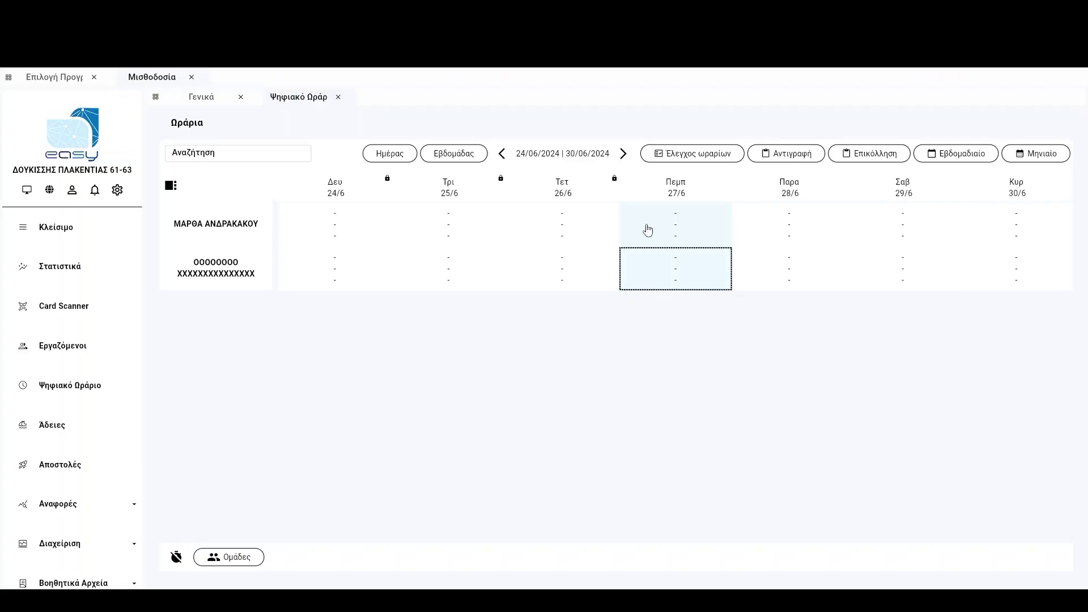
pyautogui.keyDown('ctrl'); pyautogui.click(648, 230); pyautogui.keyUp('ctrl')
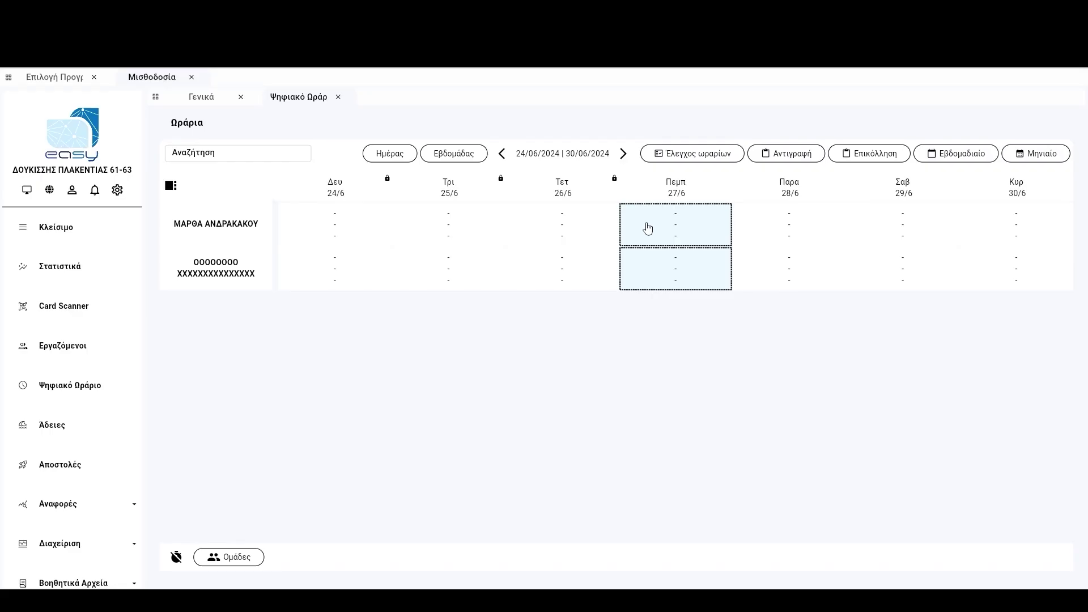
pyautogui.click(396, 157)
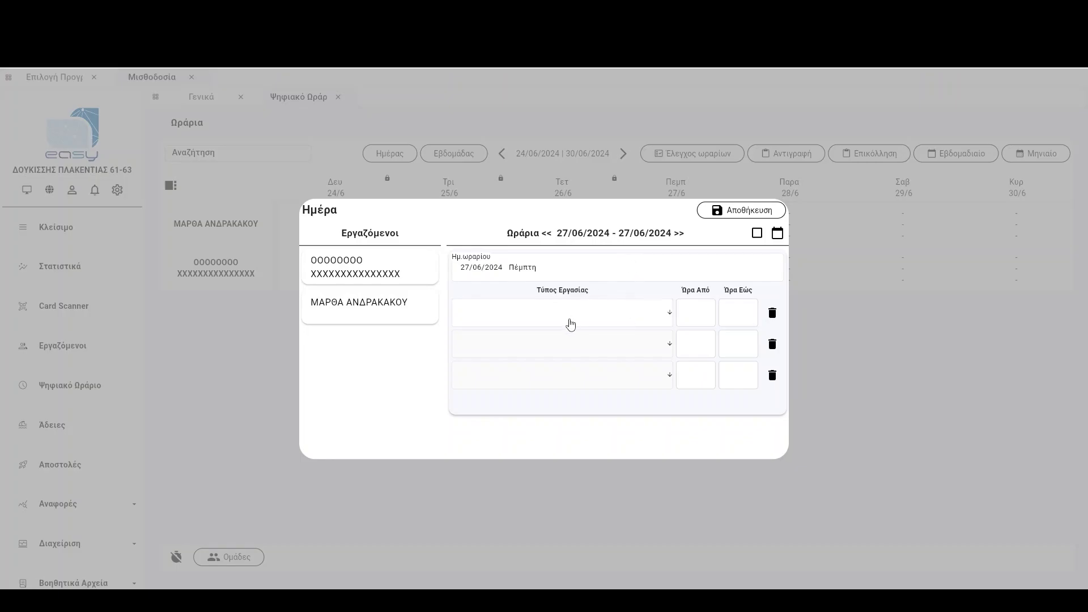
# Add an Εργασία shift from 09:00 to 17:00 in the 27/06 day editor.
pyautogui.click(570, 323)
pyautogui.click(546, 320)
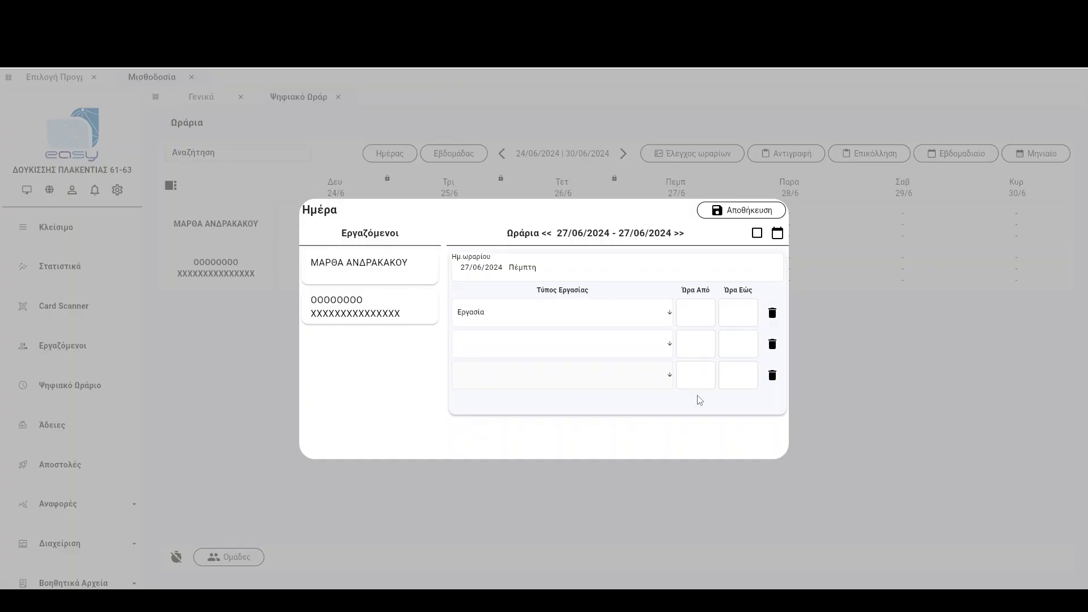
pyautogui.click(694, 312)
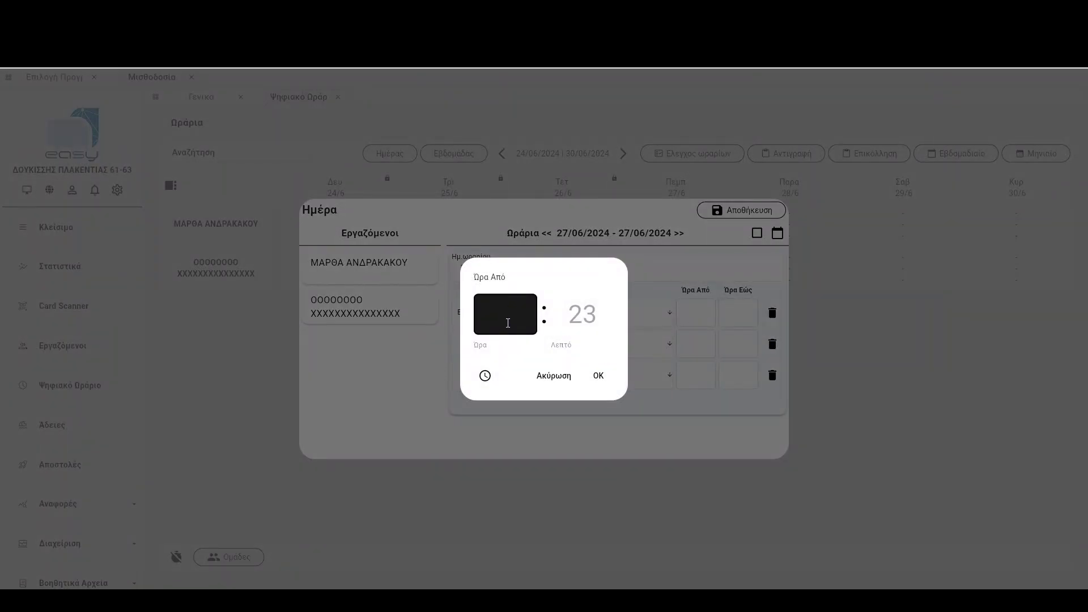
pyautogui.write('0900')
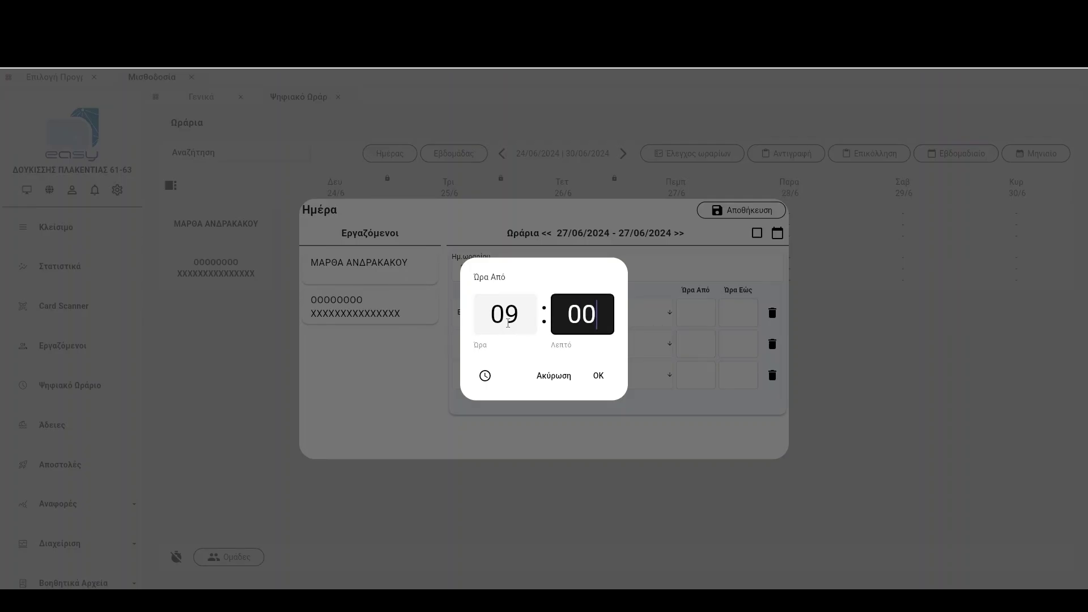
pyautogui.press('Return')
pyautogui.write('17:')
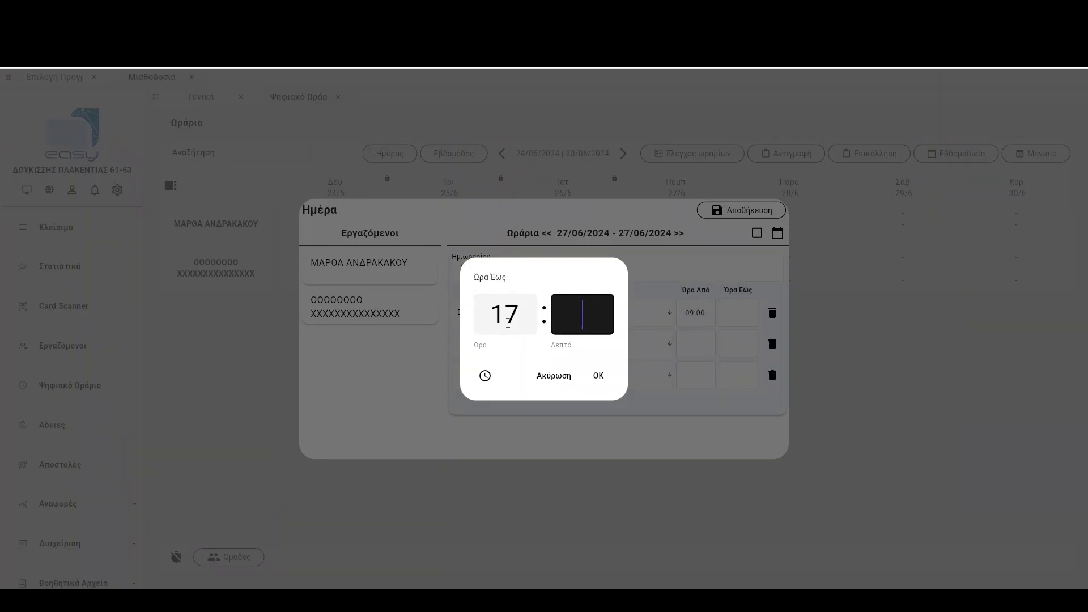
pyautogui.write('00')
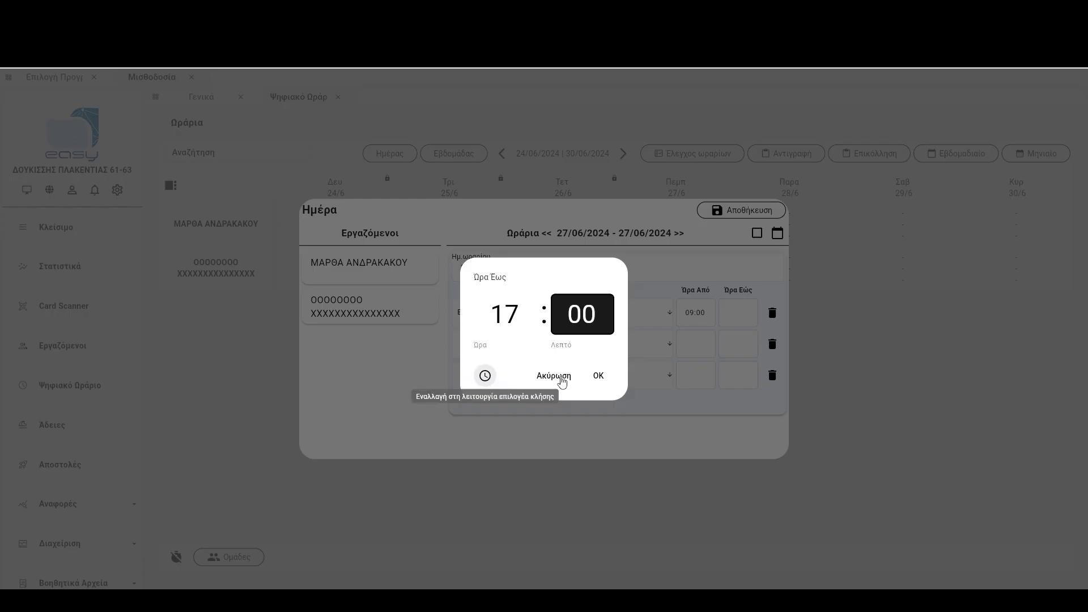
pyautogui.click(598, 376)
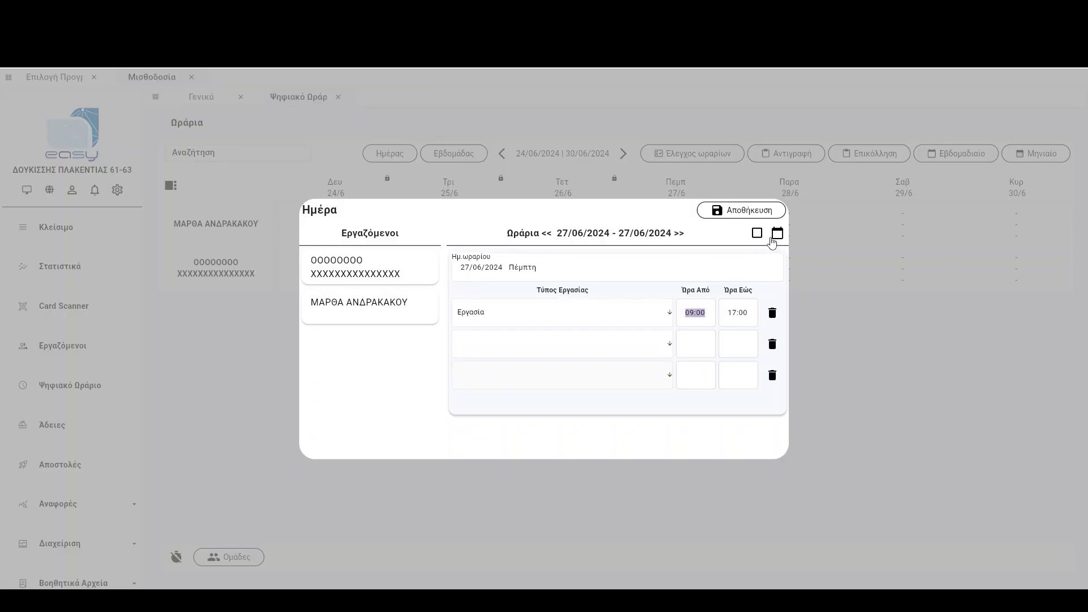
# Apply the 09:00–17:00 shift to Thursday 27/6 through Sunday 30/6 and save.
pyautogui.click(774, 238)
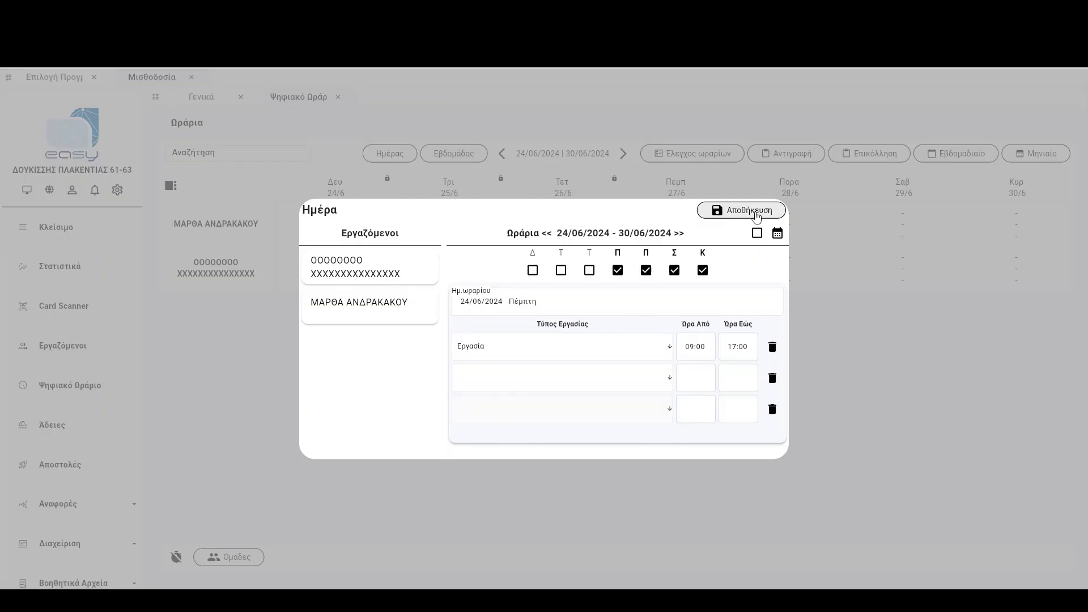
pyautogui.click(756, 216)
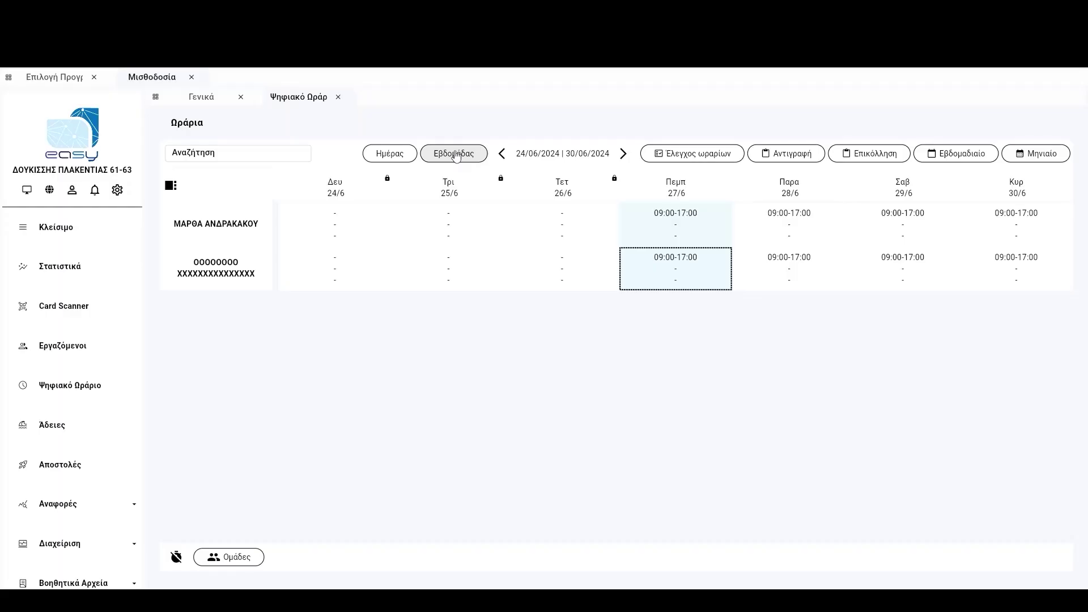
pyautogui.click(456, 154)
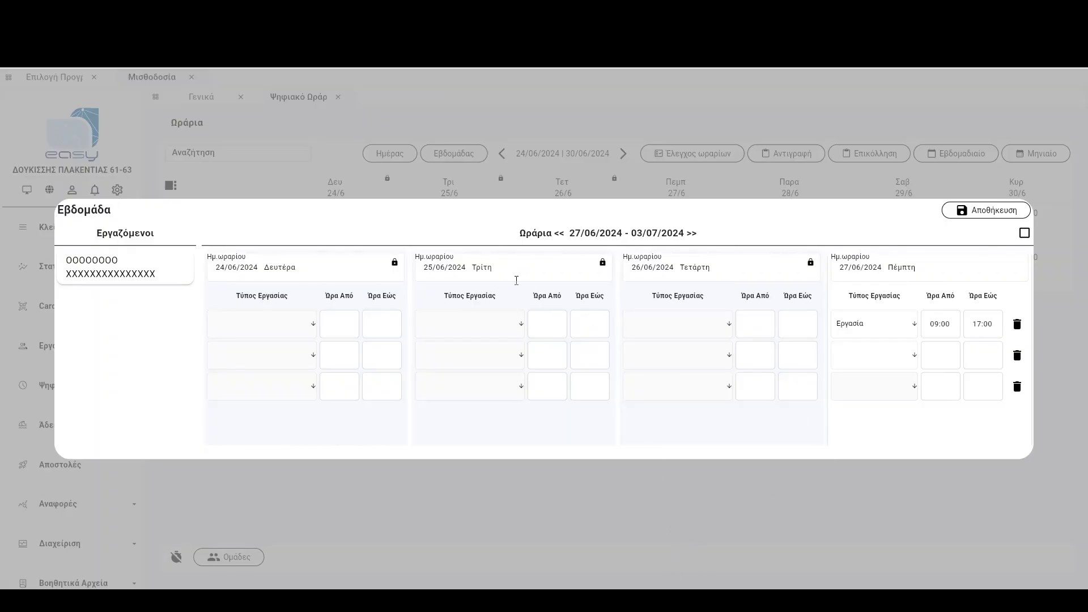
pyautogui.scroll(-1, 516, 280)
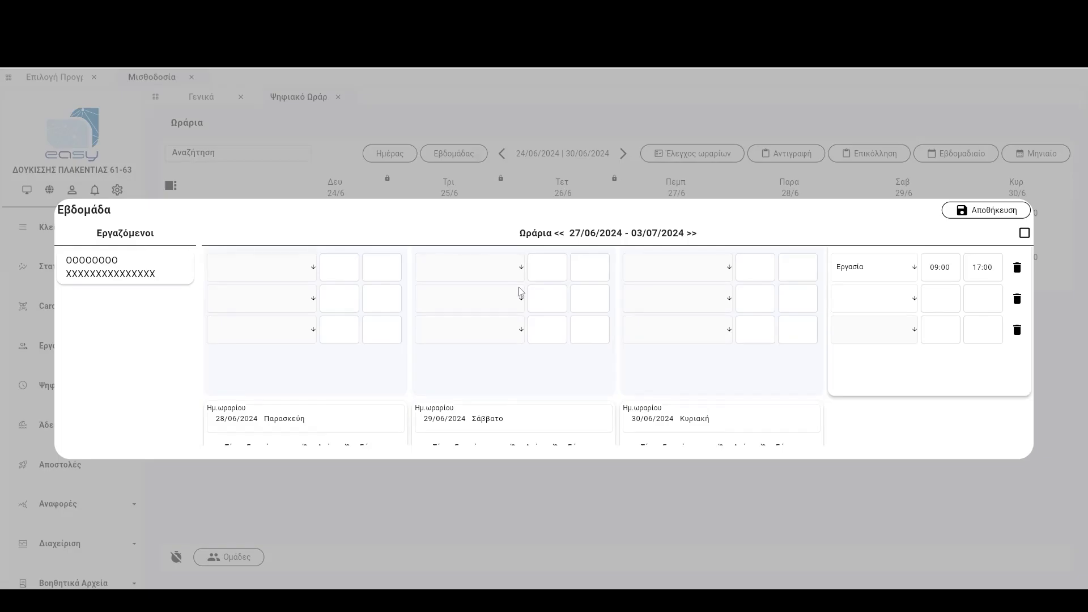
pyautogui.scroll(-2, 521, 292)
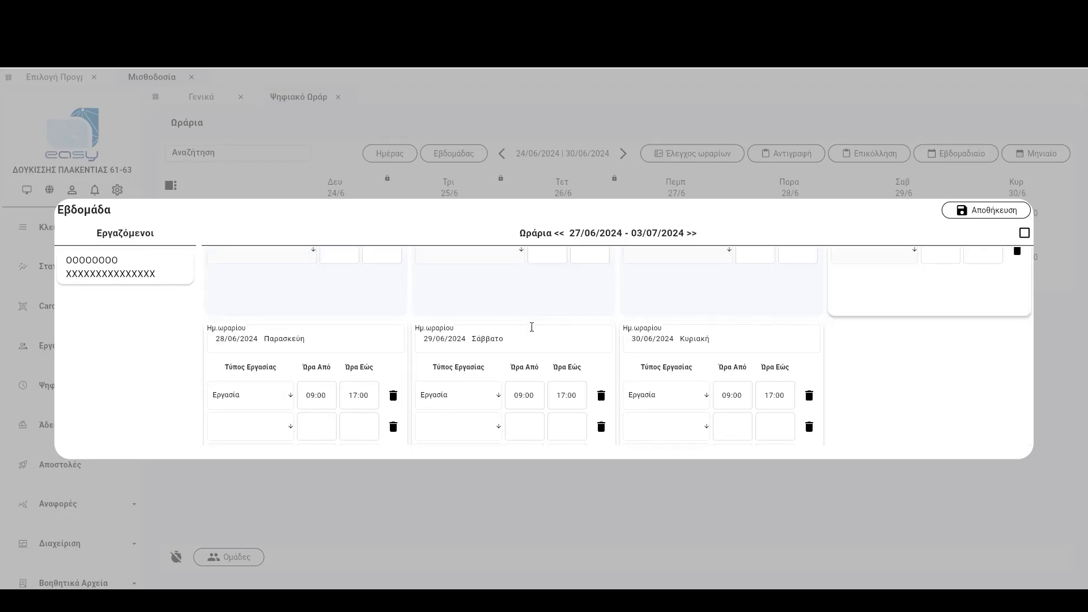
pyautogui.scroll(-1, 532, 327)
pyautogui.scroll(-1, 531, 327)
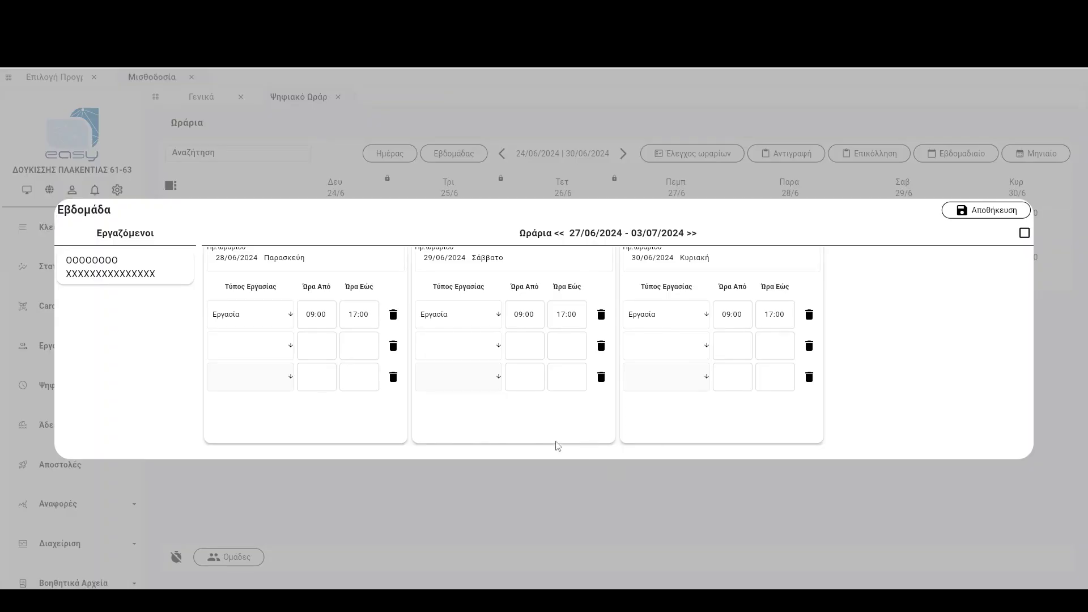
pyautogui.click(539, 502)
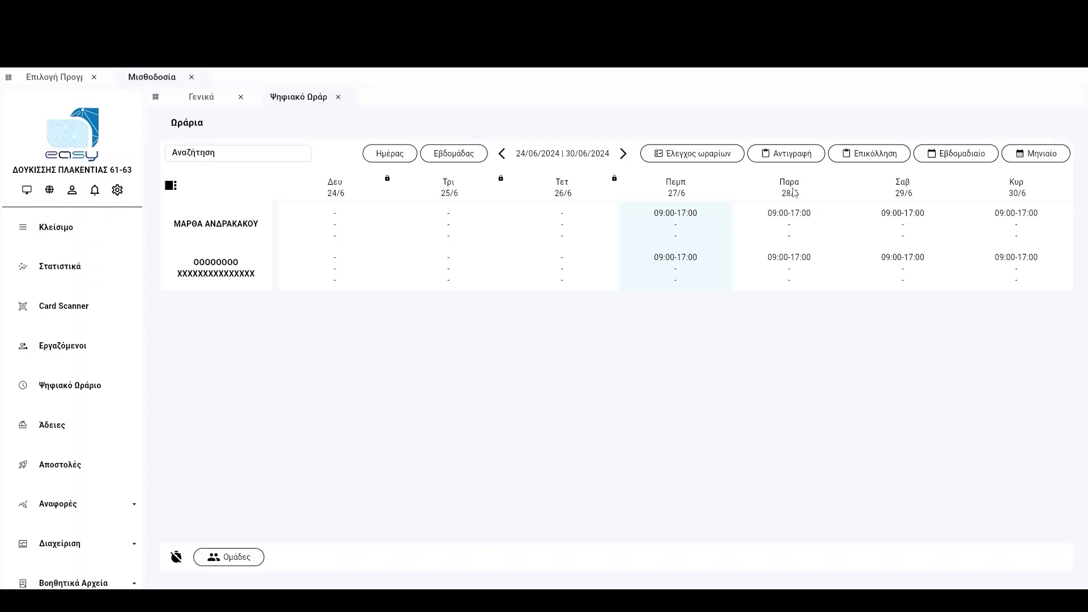
# Copy the 24/06–30/06 schedules and paste them into the 01/07–07/07/2024 week.
pyautogui.click(801, 159)
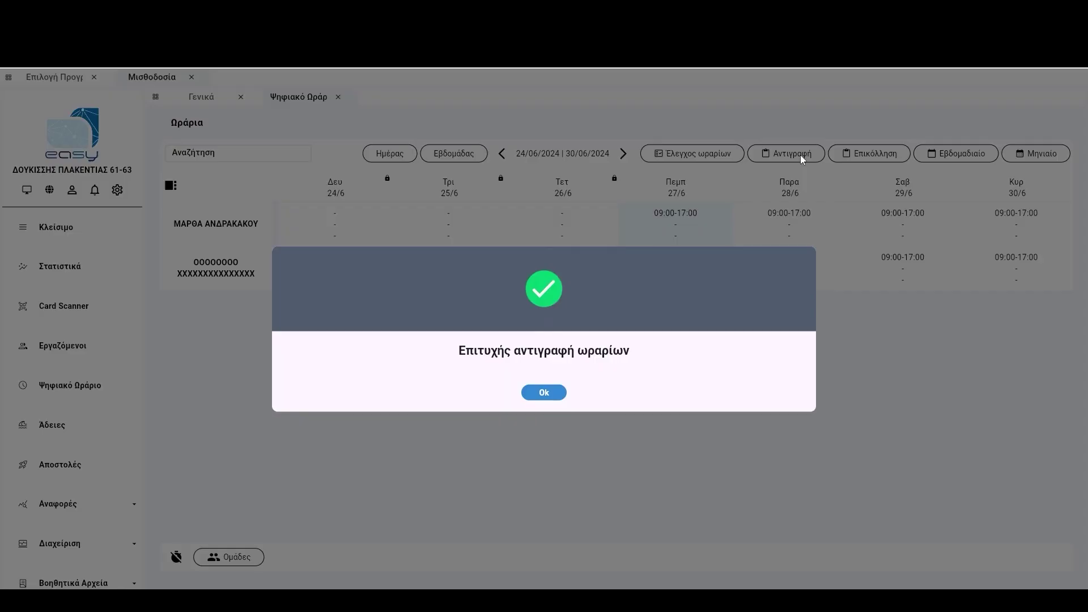
pyautogui.click(549, 395)
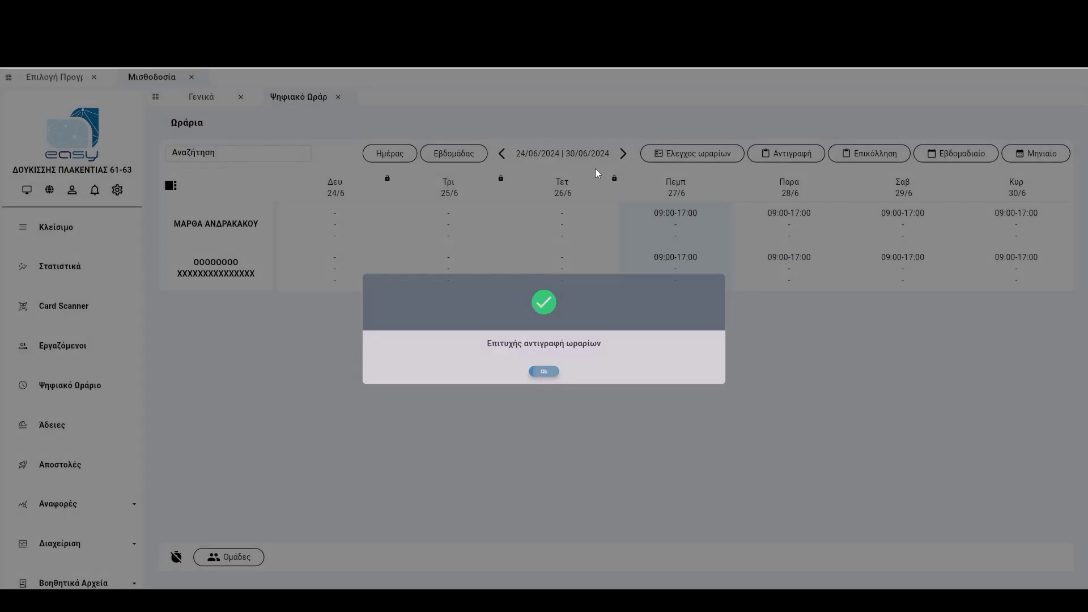
pyautogui.click(622, 154)
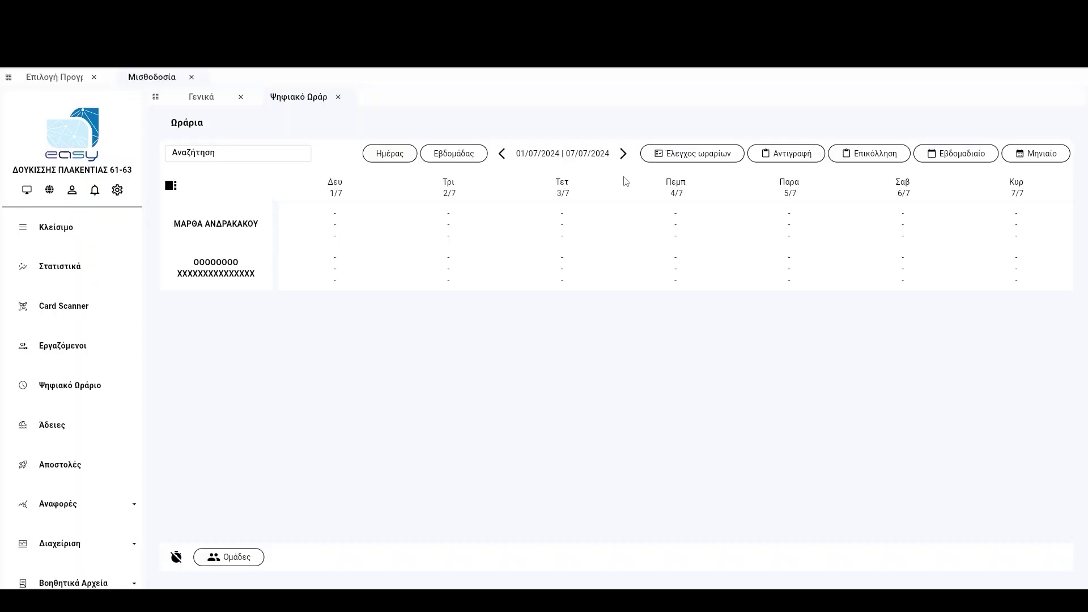
pyautogui.click(861, 158)
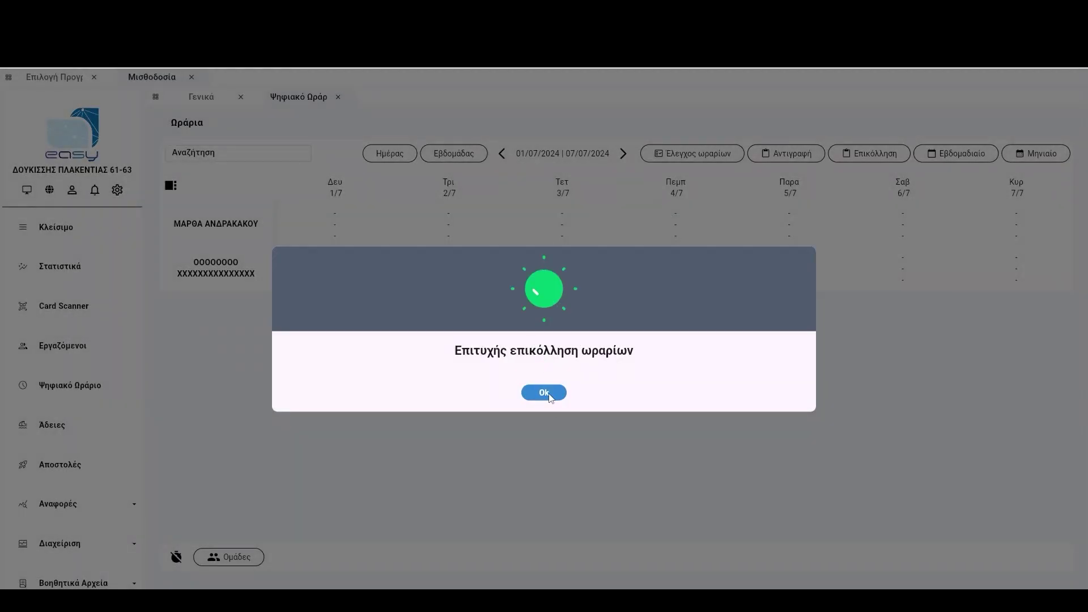
pyautogui.click(544, 392)
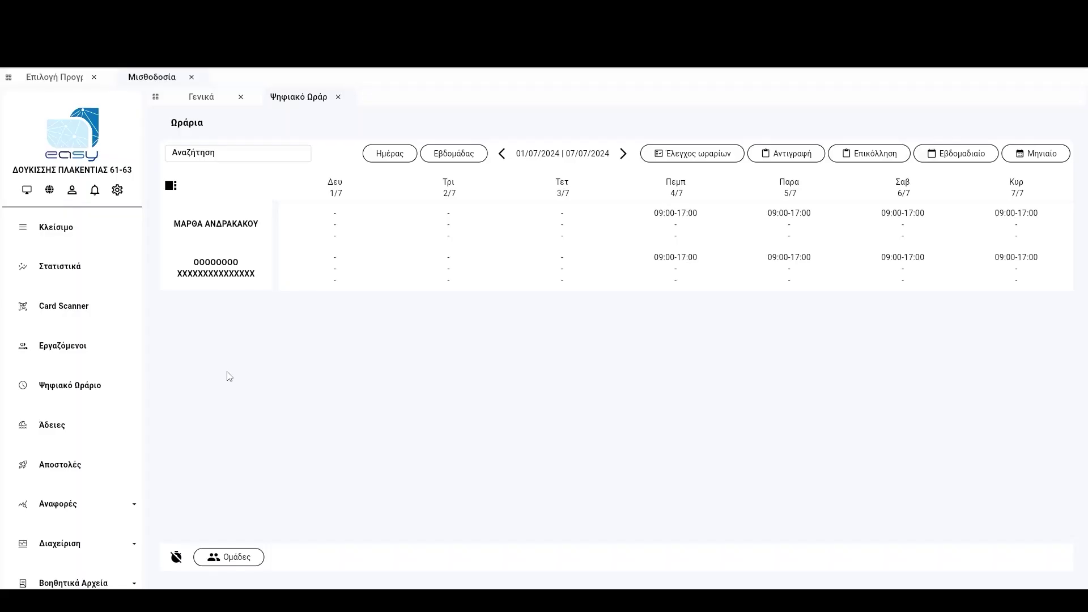
# In Άδειες, give the second employee ΑΔΚΑΝ regular leave for 24/6–30/6 and save.
pyautogui.click(34, 425)
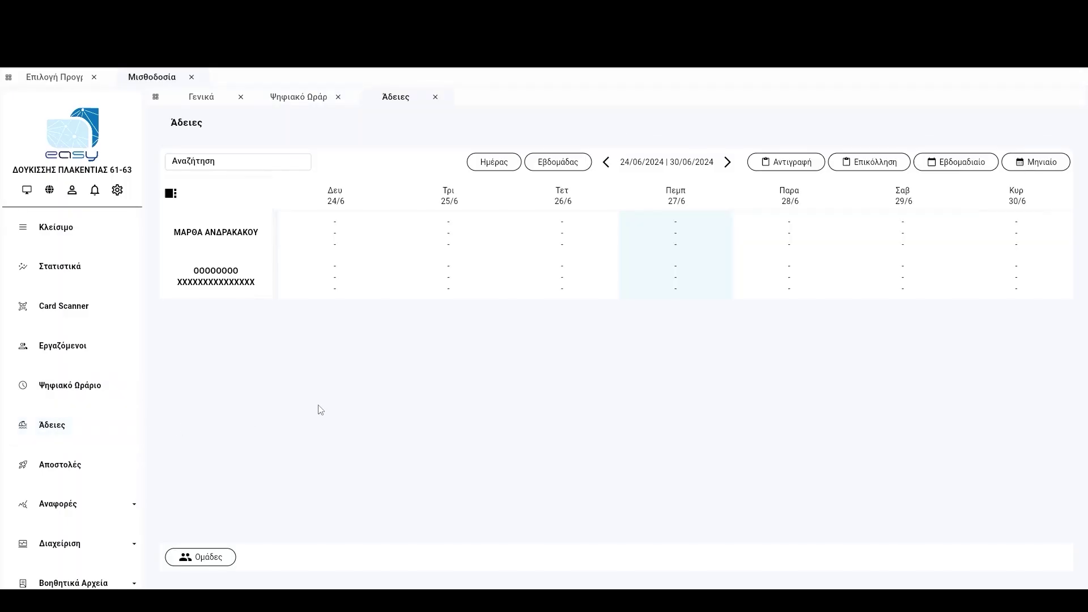
pyautogui.click(645, 284)
pyautogui.click(494, 162)
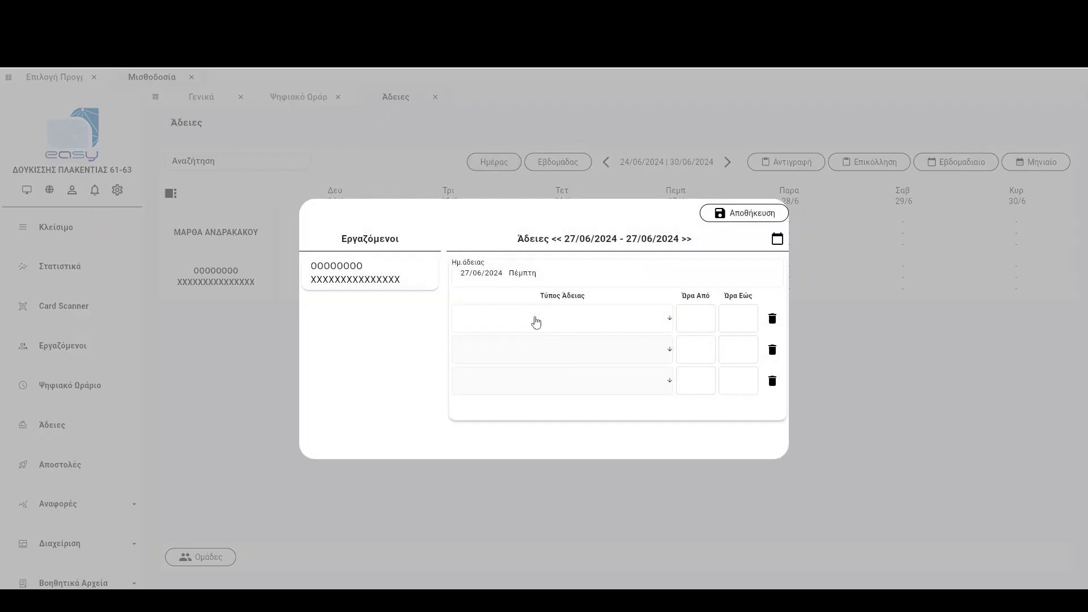
pyautogui.click(537, 327)
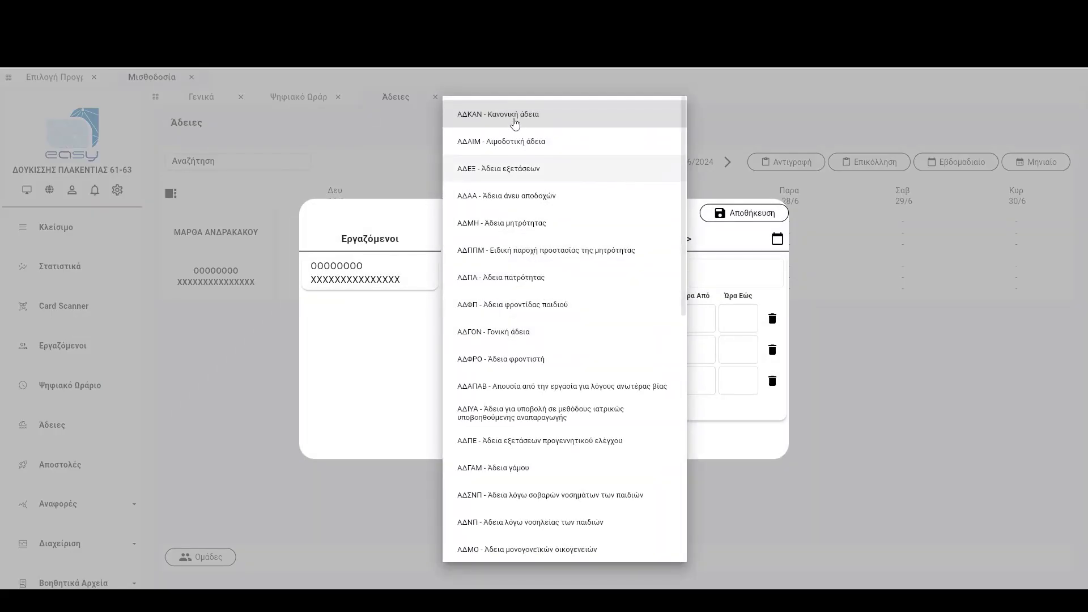
pyautogui.click(482, 122)
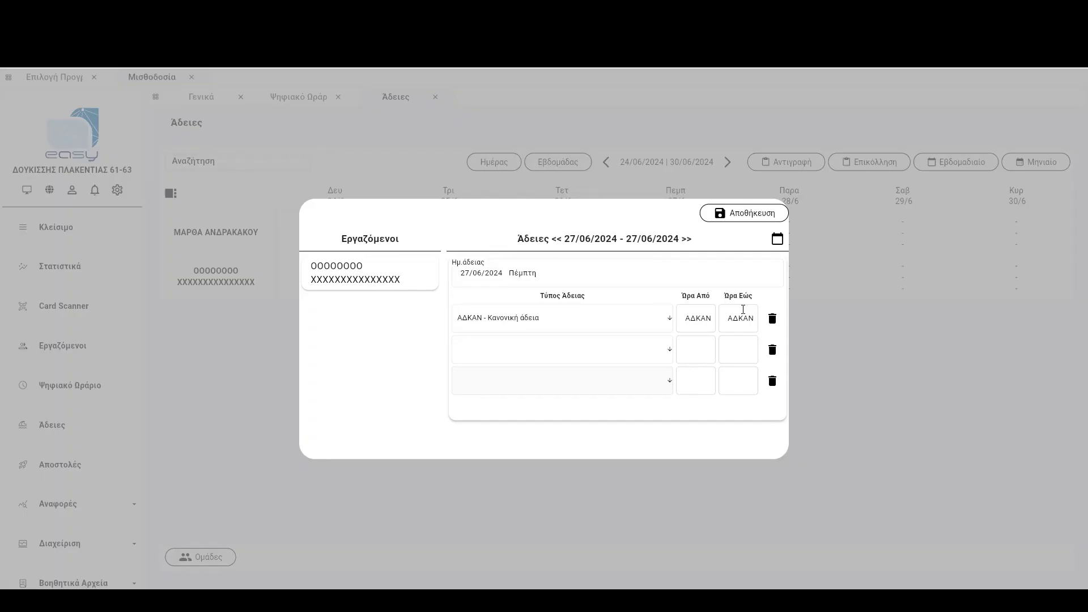
pyautogui.click(777, 238)
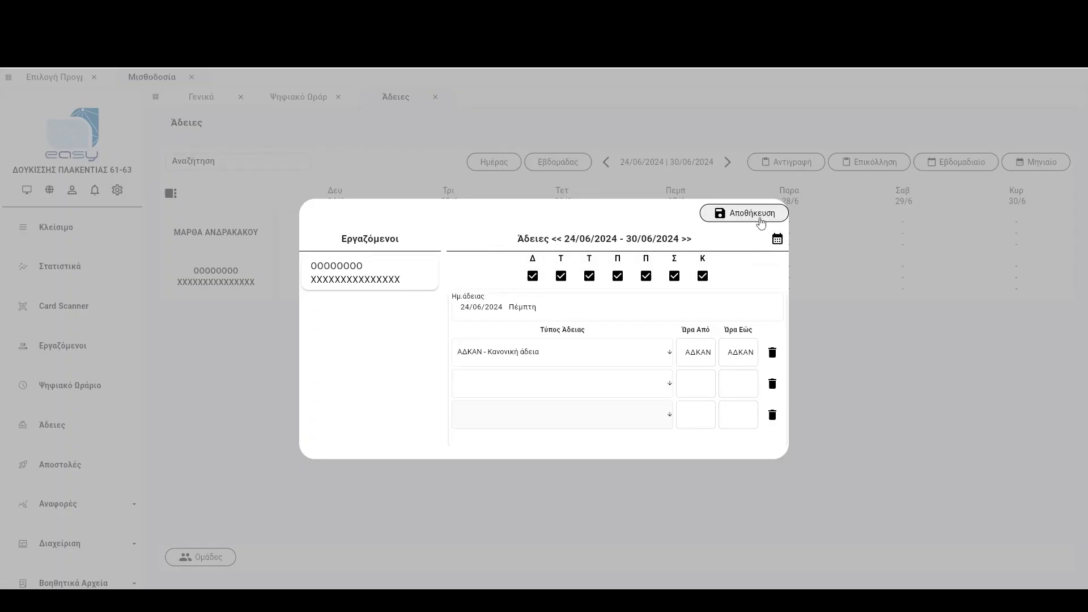
pyautogui.click(759, 217)
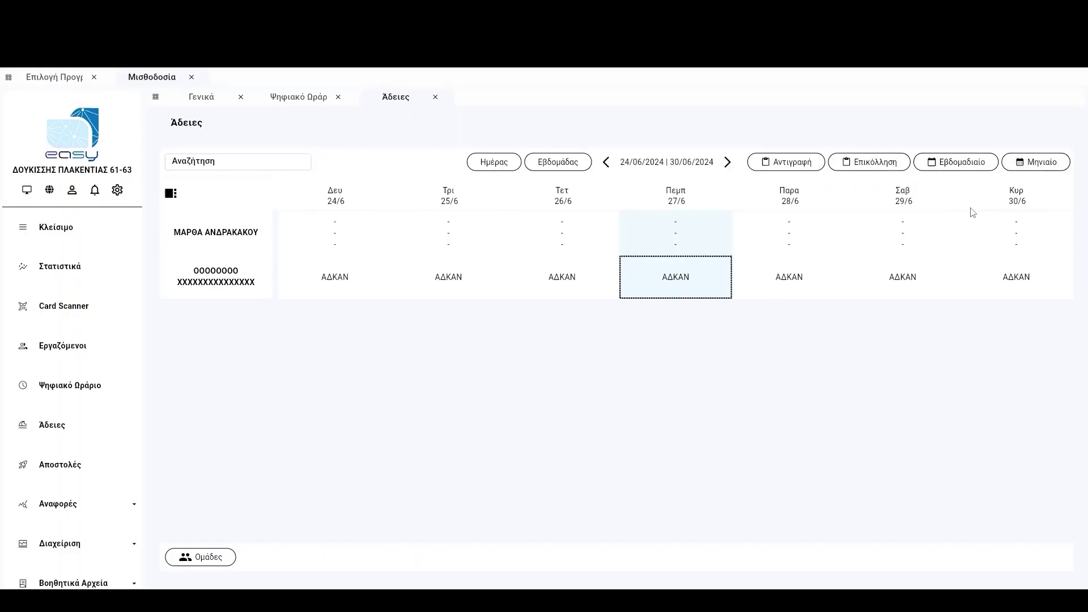
pyautogui.click(290, 429)
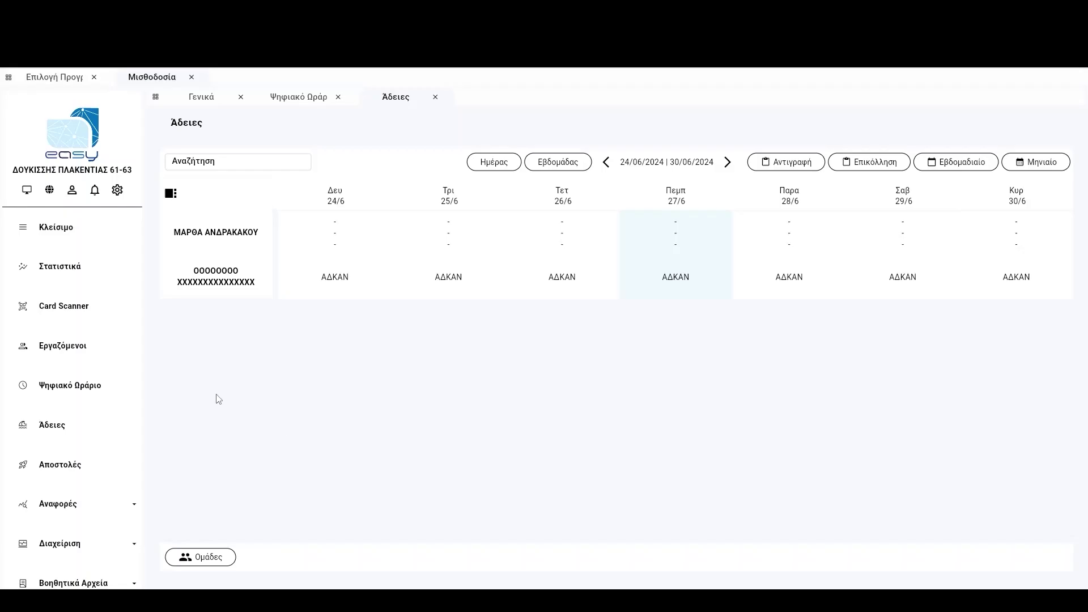
# Send a Μεταβαλλόμενο ανά ημέρα declaration for 27/06/2024 covering both employees.
pyautogui.click(54, 463)
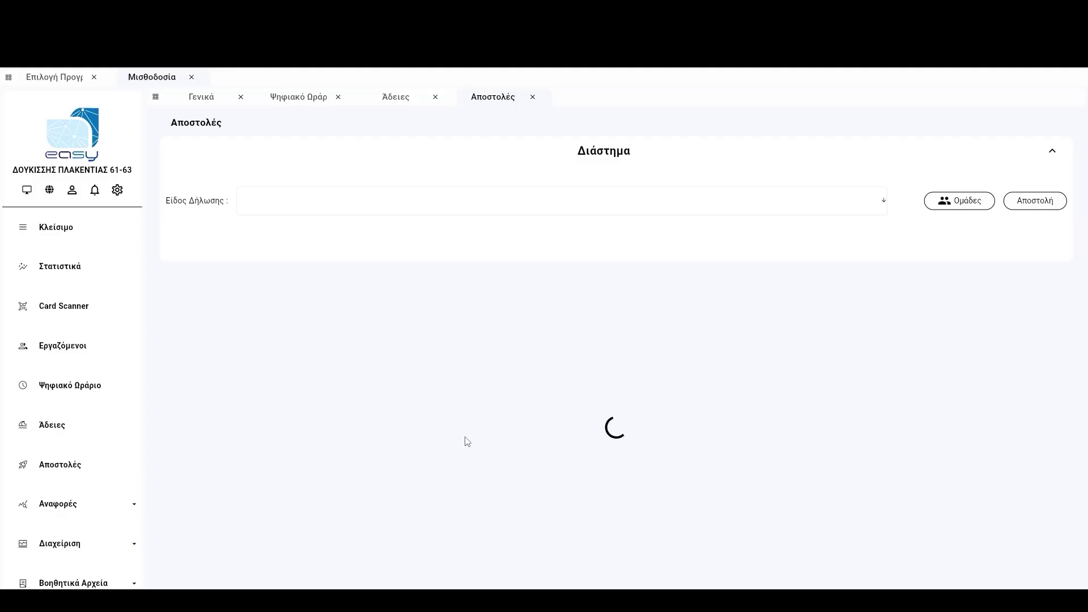
pyautogui.click(495, 210)
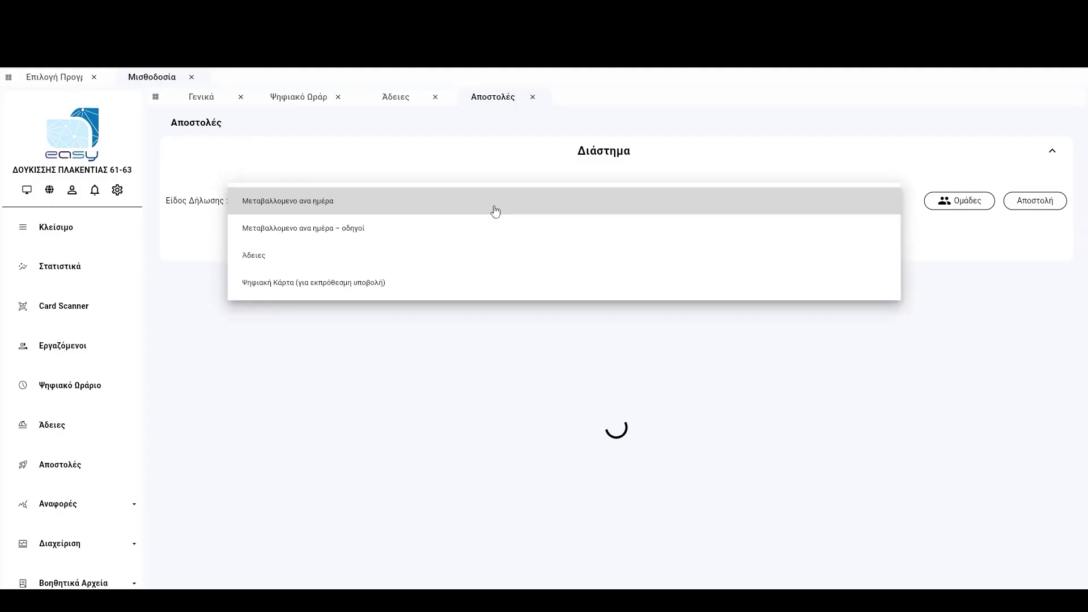
pyautogui.click(423, 213)
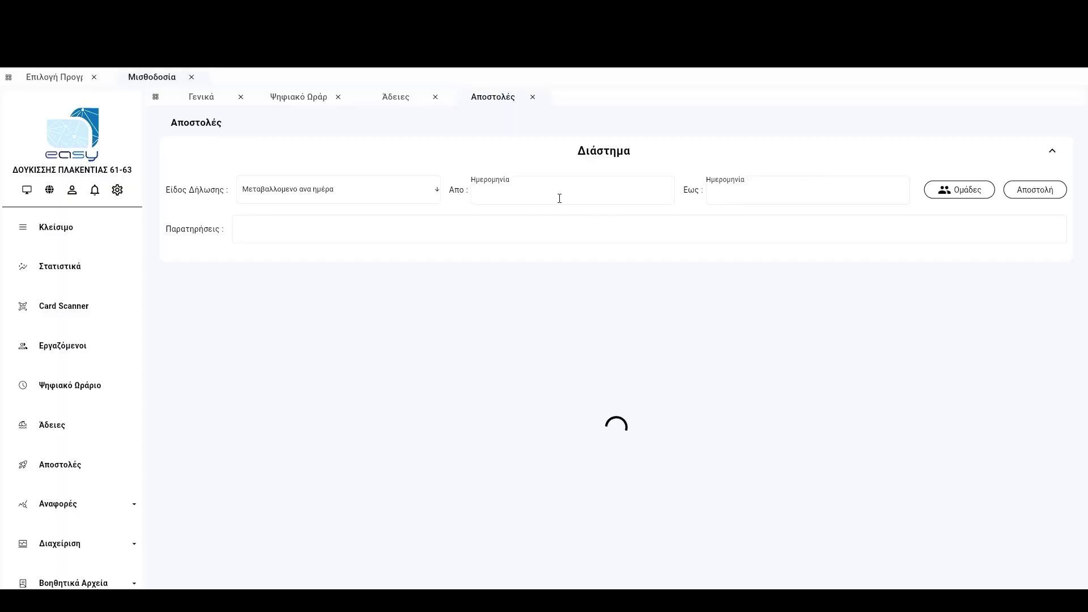
pyautogui.click(481, 196)
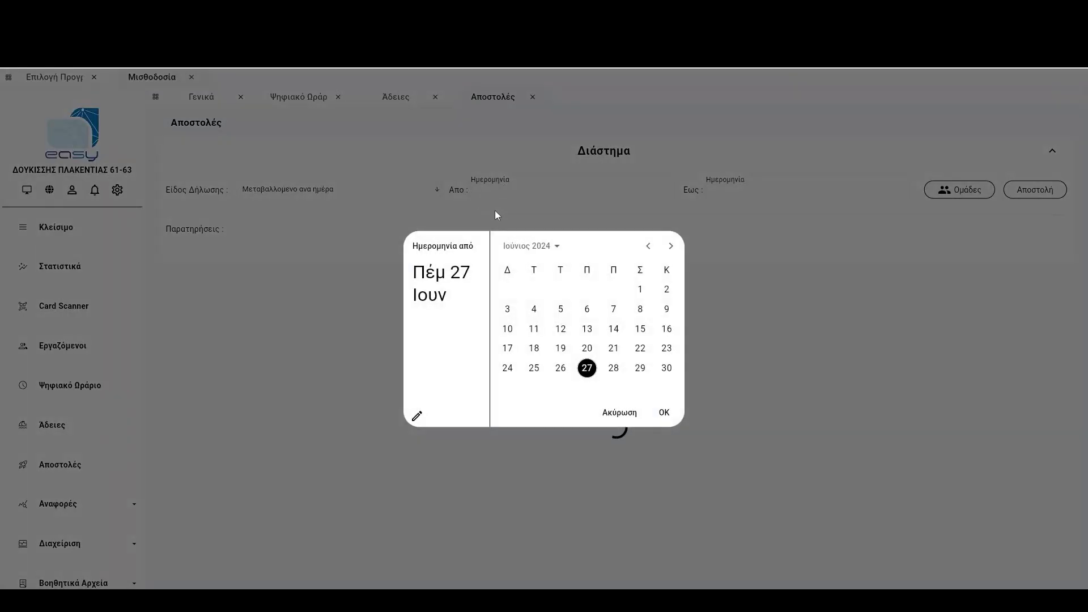
pyautogui.click(664, 413)
pyautogui.click(664, 412)
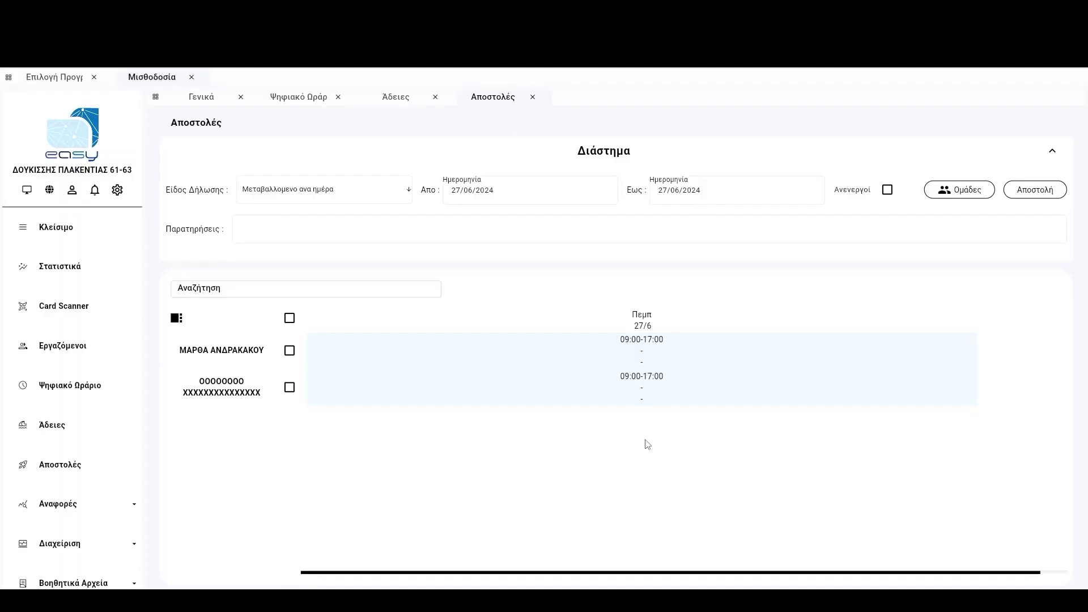
pyautogui.click(289, 319)
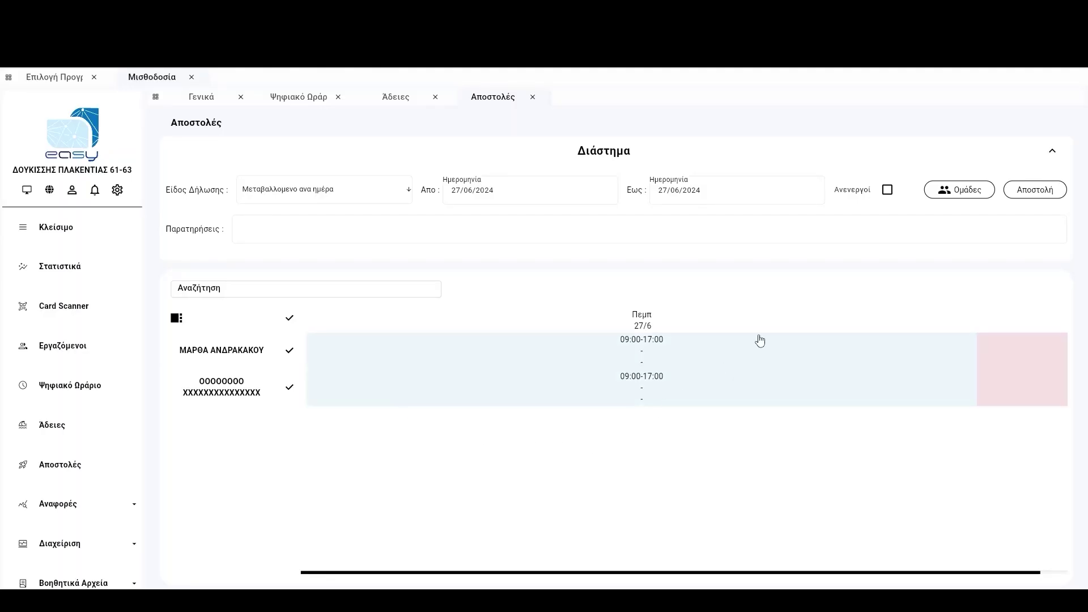
pyautogui.click(1025, 191)
pyautogui.click(356, 202)
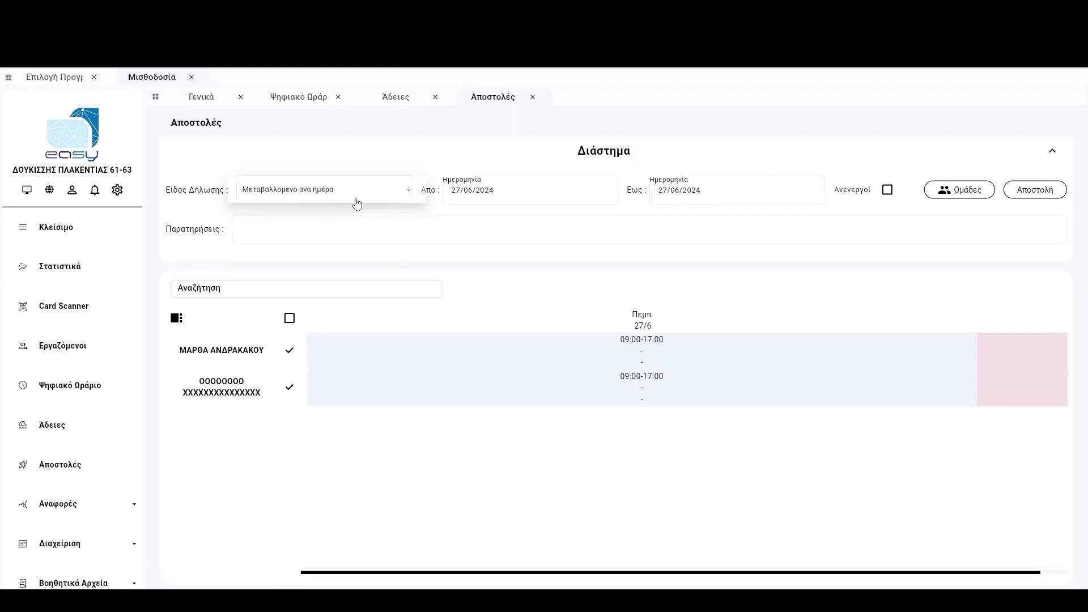
# Choose Ψηφιακή Κάρτα (για εκπρόθεσμη υποβολή) with reason Πρόβλημα στην ηλεκτροδότηση/τηλεπικοινωνίες.
pyautogui.click(311, 271)
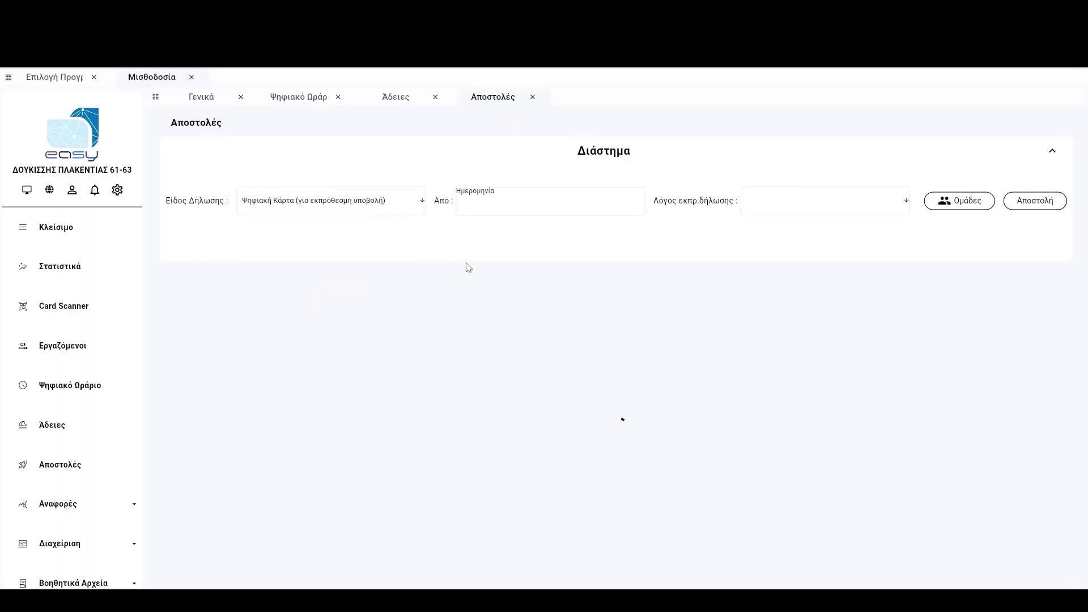
pyautogui.click(753, 204)
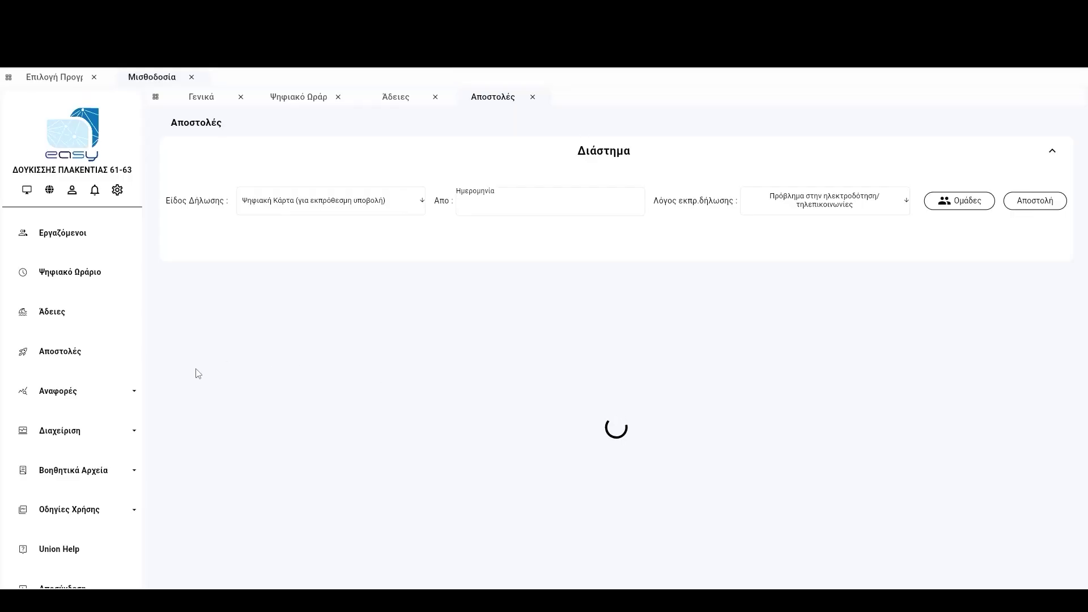
# Export the Ιστορικό Card Scanner history as xlsx, then open the Ψηφιακό ωράριο report.
pyautogui.click(62, 441)
pyautogui.click(62, 437)
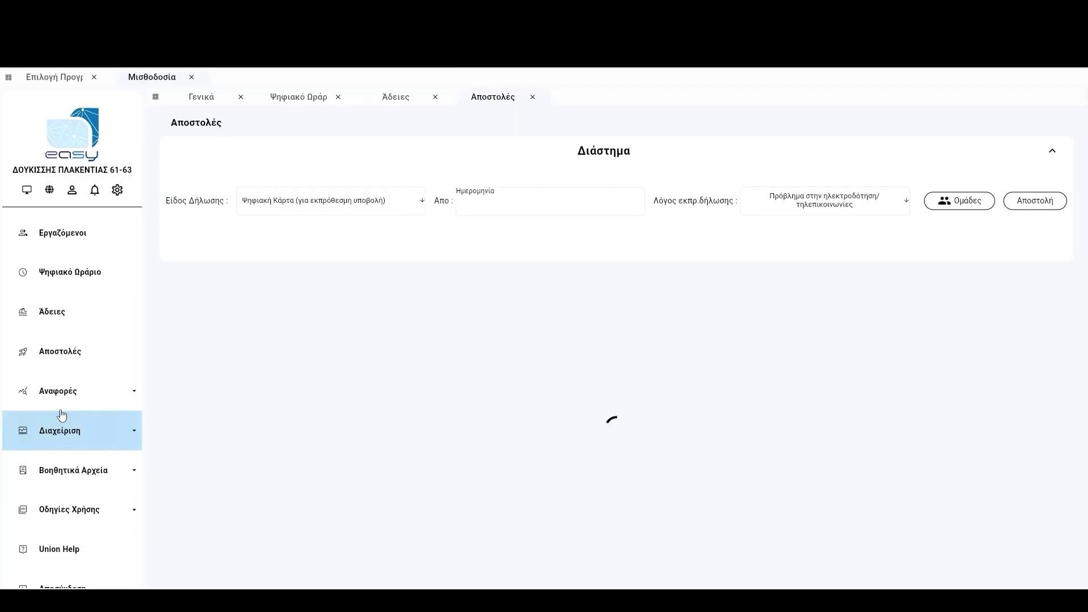
pyautogui.click(63, 404)
pyautogui.click(91, 439)
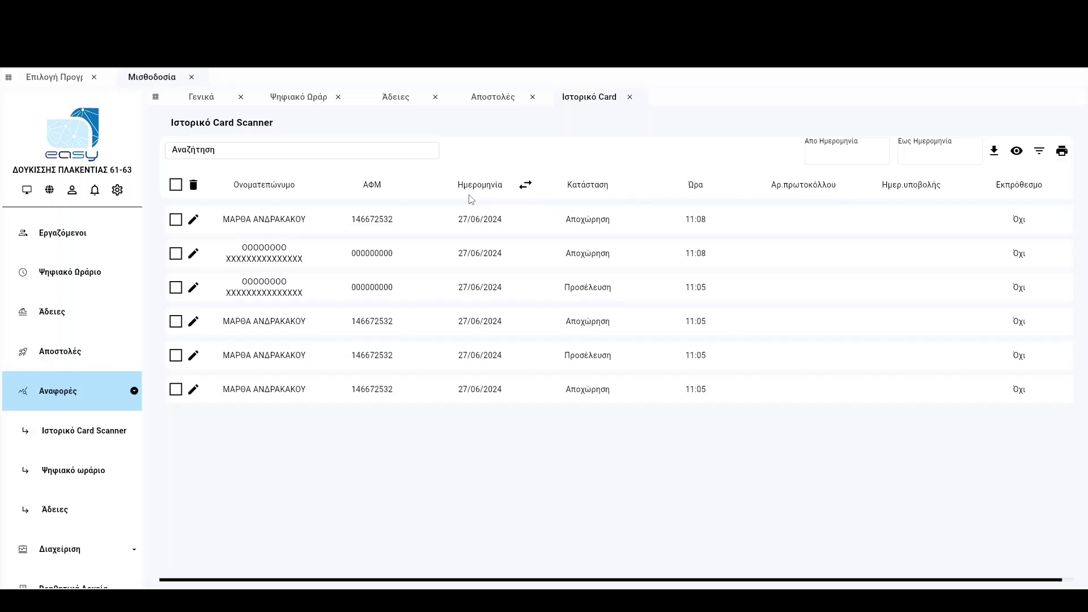
pyautogui.click(992, 151)
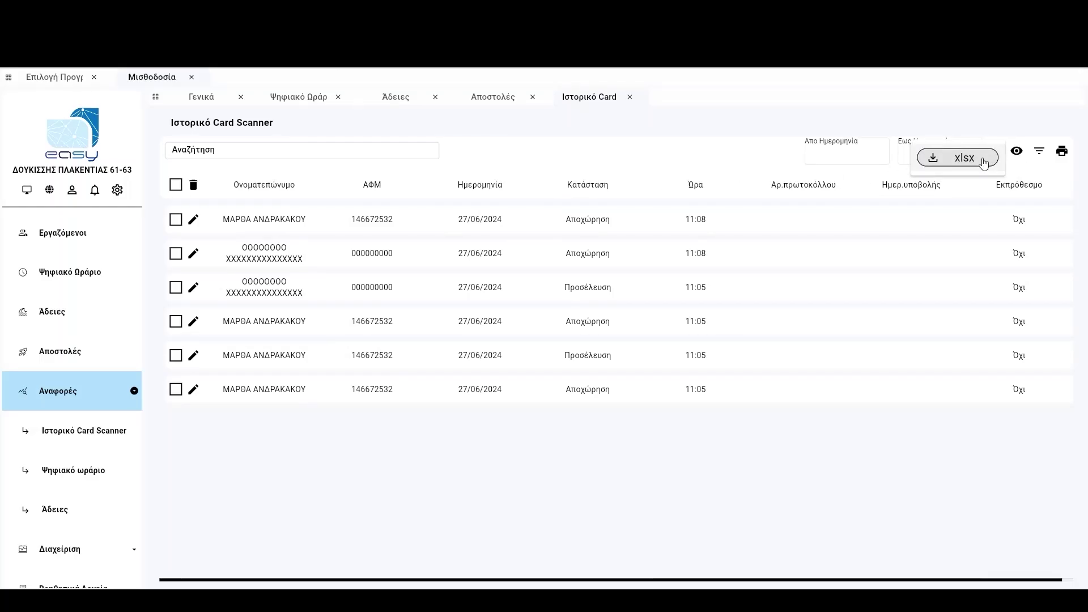
pyautogui.click(965, 163)
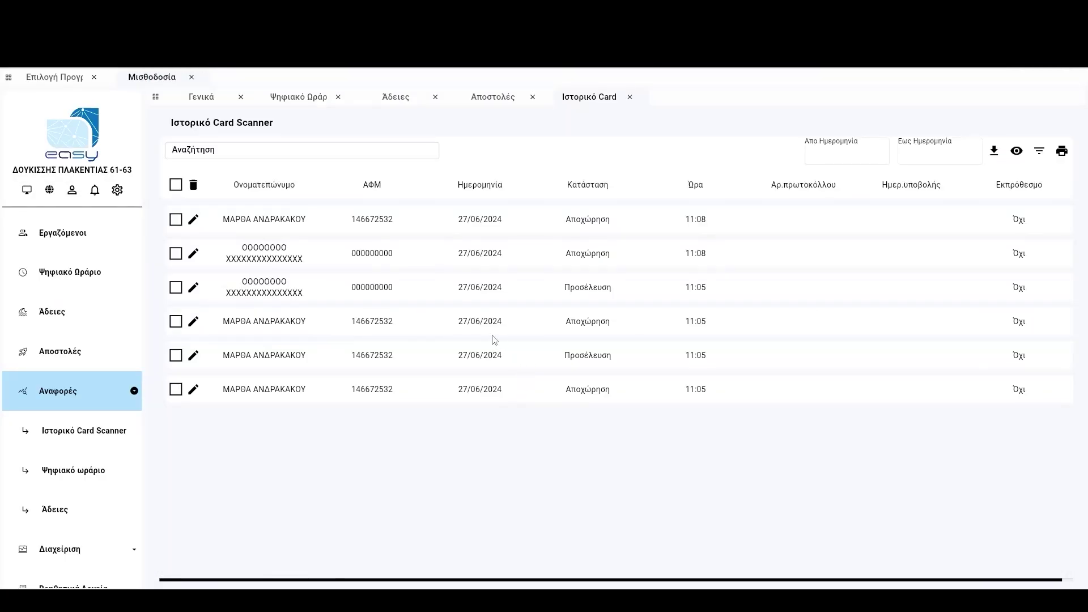
pyautogui.click(76, 472)
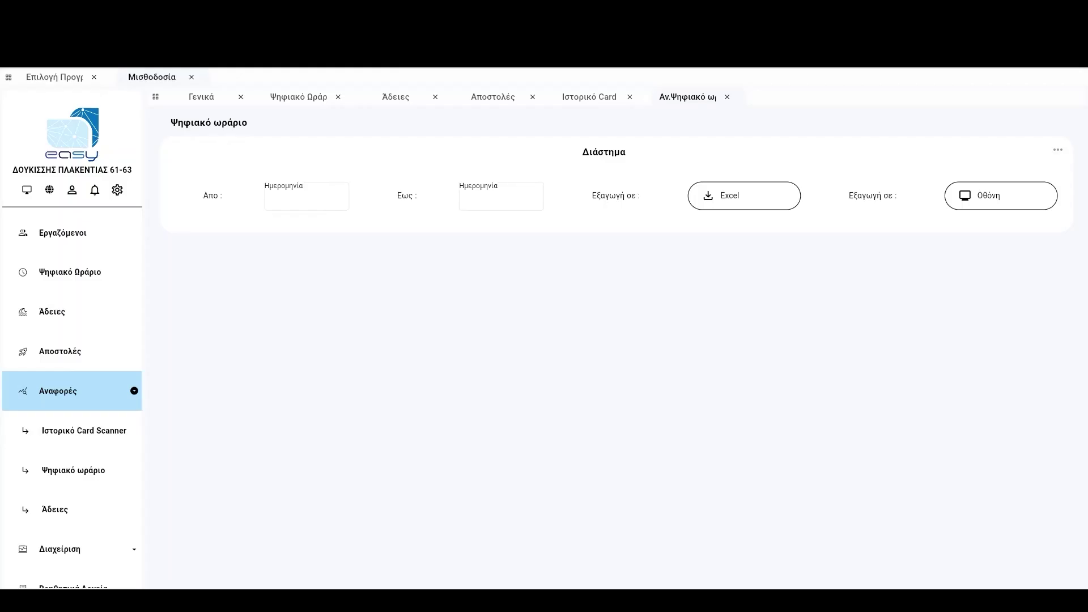
# Collapse the Αναφορές submenu in the sidebar.
pyautogui.click(74, 391)
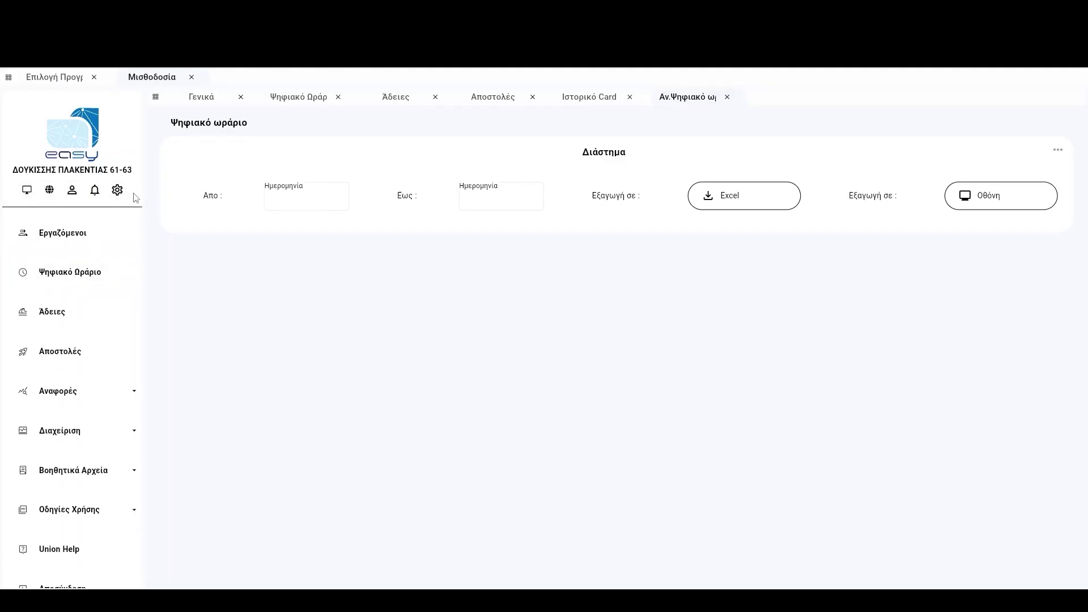
pyautogui.click(28, 191)
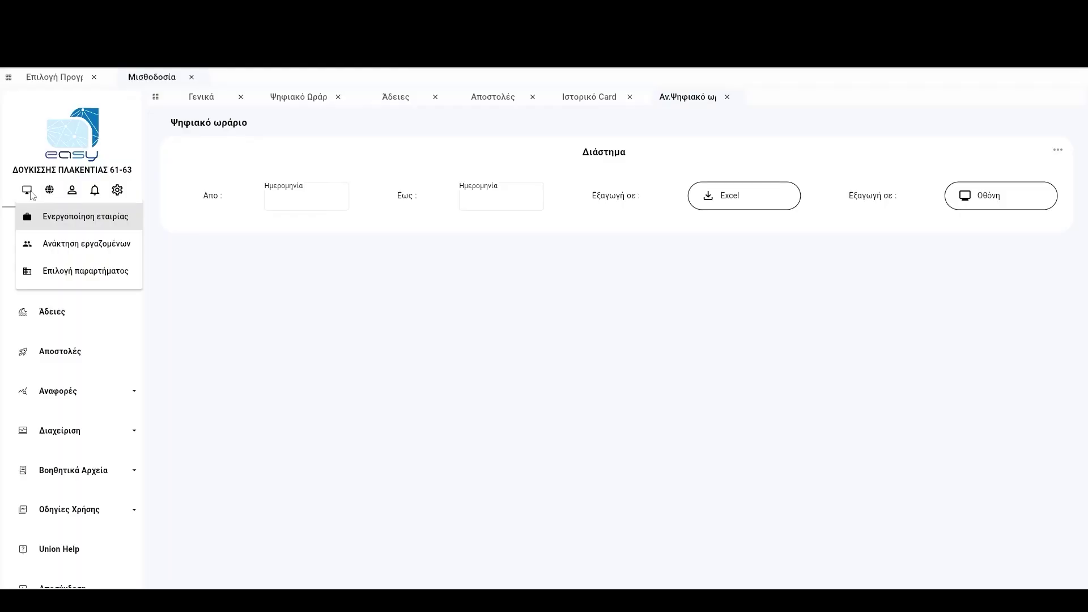
pyautogui.click(28, 192)
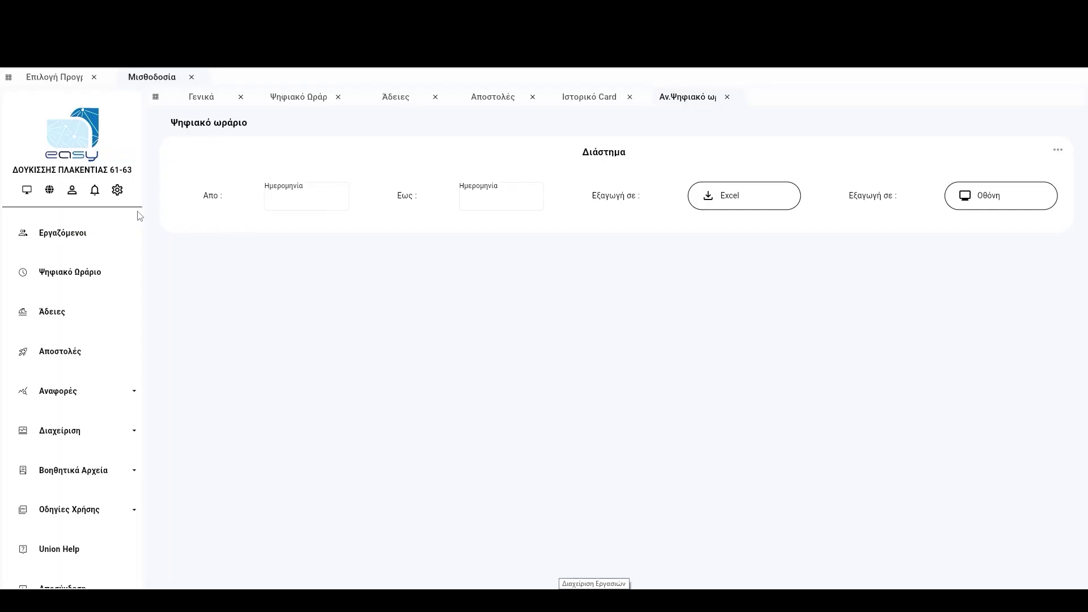
# Add a Read/Write API key under the test user's Κλειδιά and copy its secret.
pyautogui.click(72, 190)
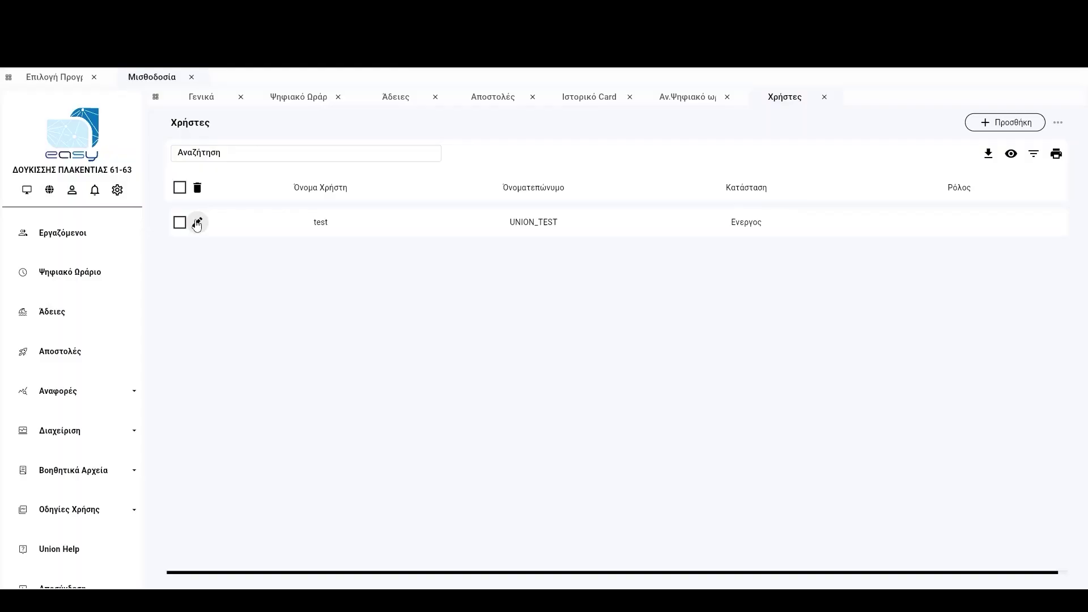
pyautogui.click(197, 224)
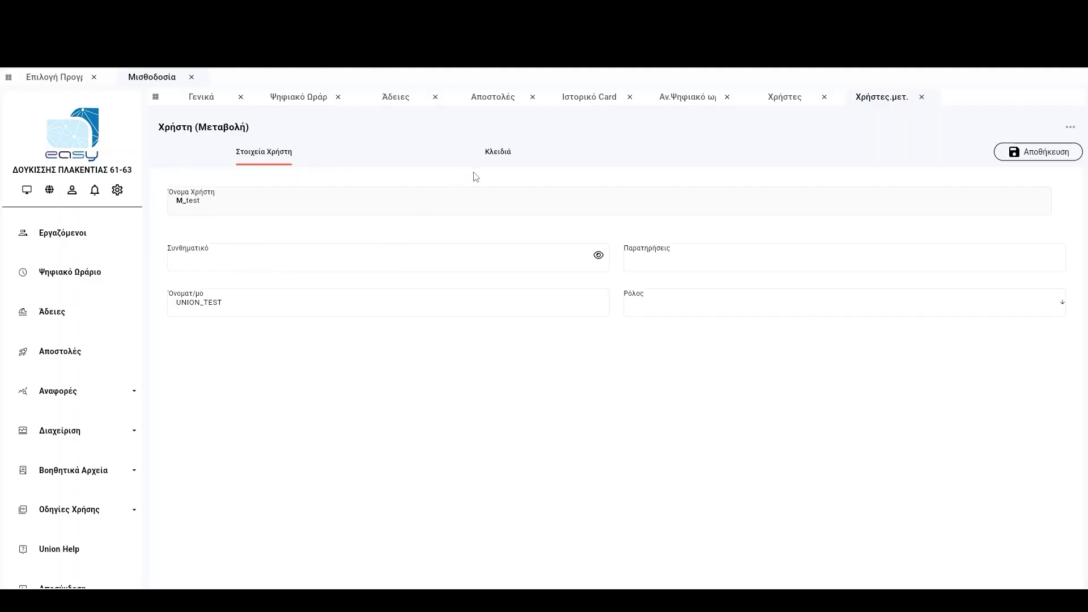
pyautogui.click(499, 161)
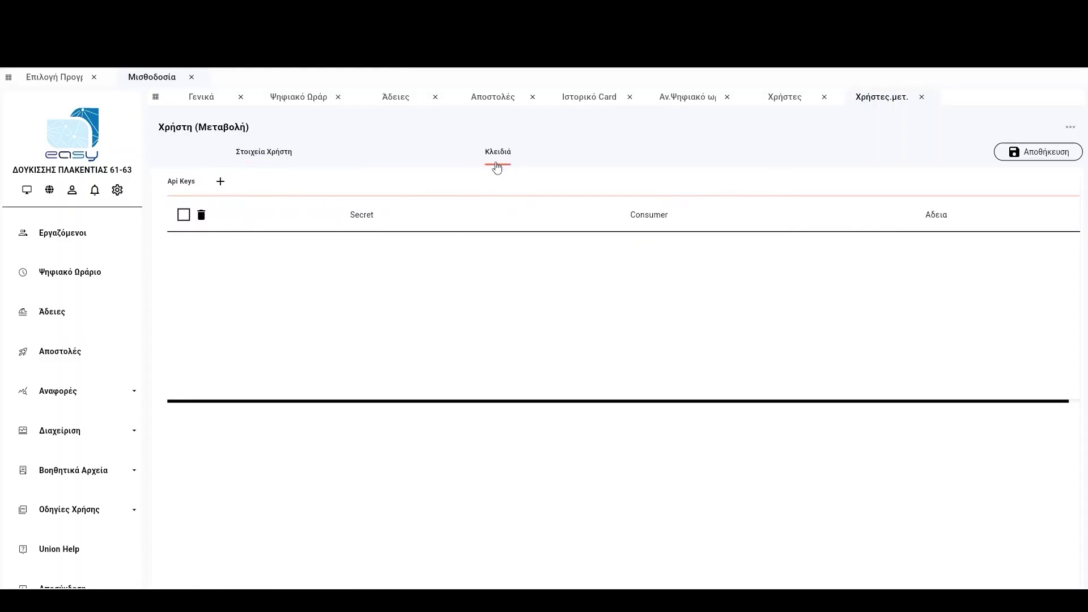
pyautogui.click(226, 191)
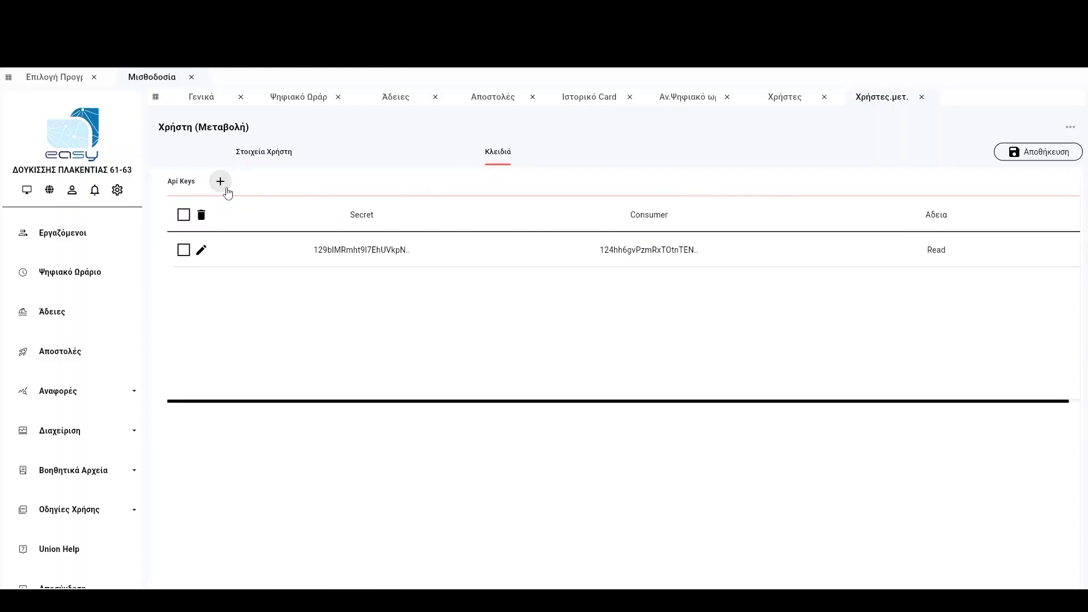
pyautogui.click(930, 248)
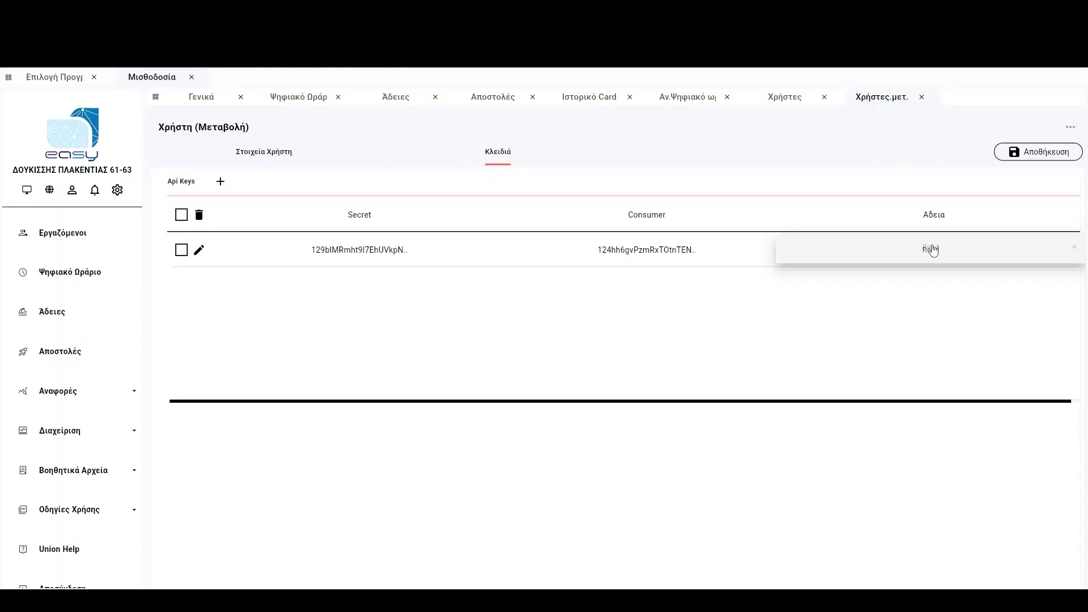
pyautogui.click(938, 282)
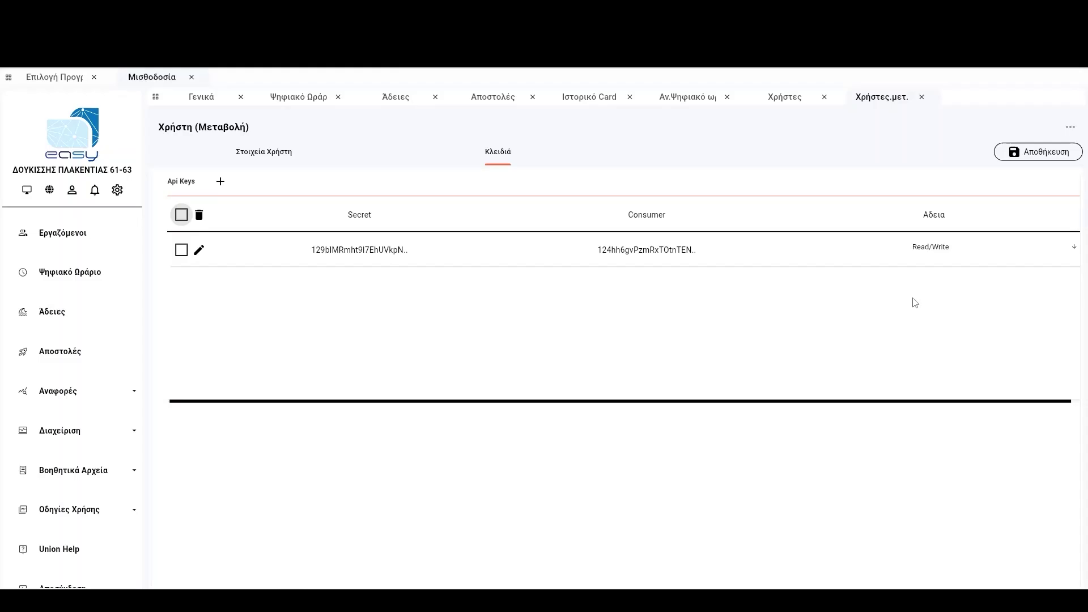
pyautogui.click(347, 252)
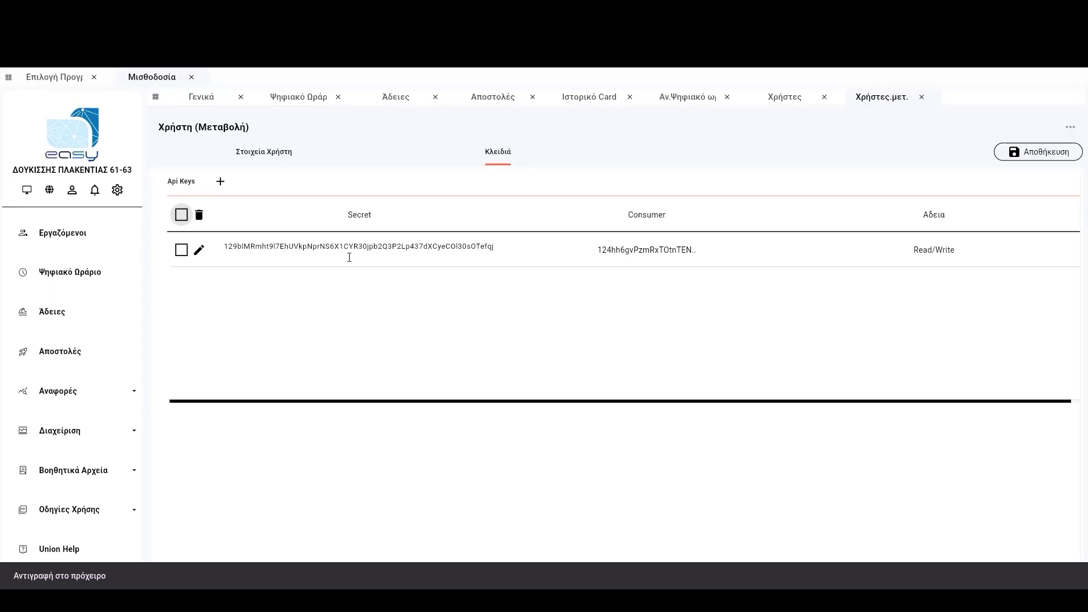
# Paste the copied API secret into the new Outlook message body, then return to Union EASY.
pyautogui.moveTo(426, 584)
pyautogui.click(459, 570)
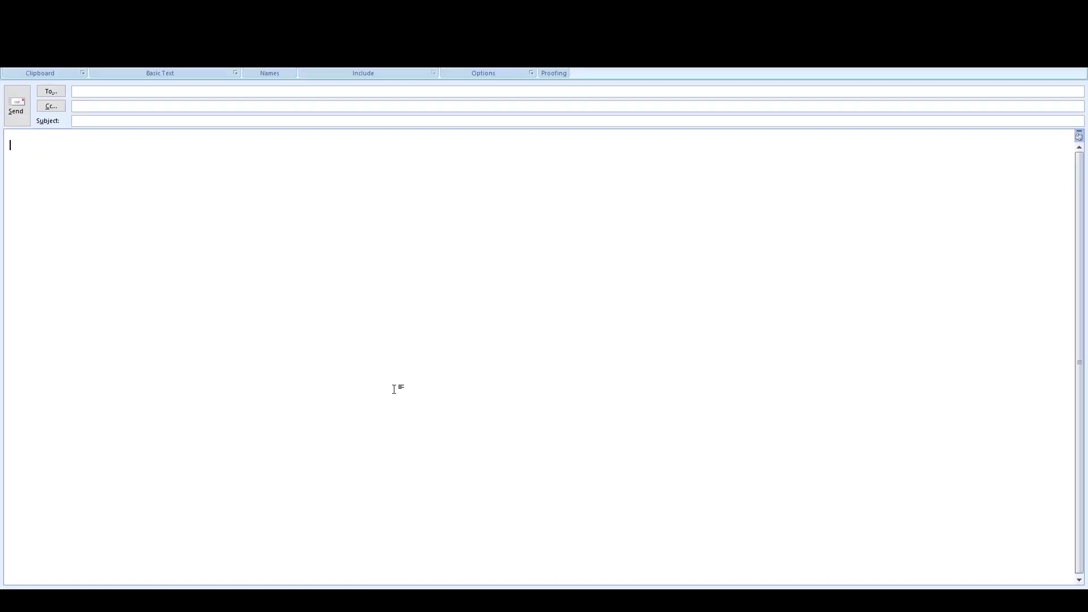
pyautogui.rightClick(372, 335)
pyautogui.click(404, 371)
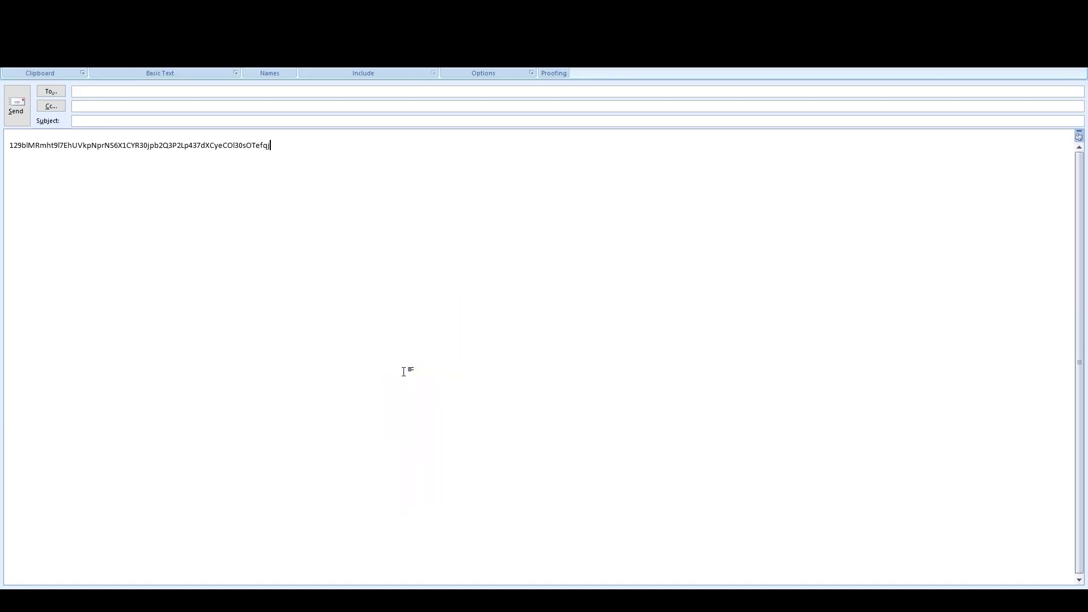
pyautogui.hotkey('alt', 'Tab')
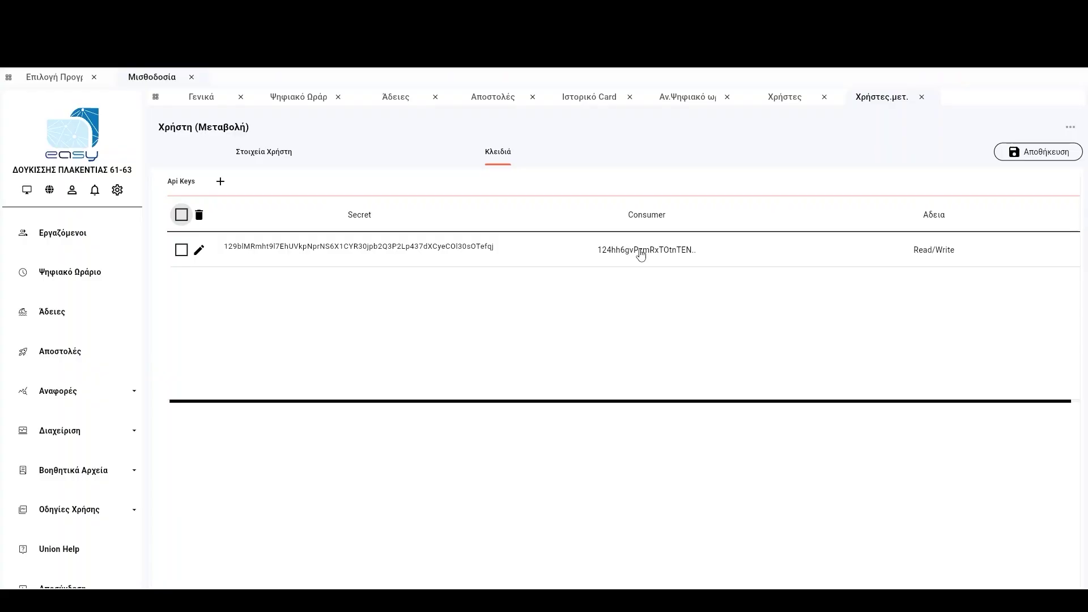
# Save the test user's new API key and start a blank new-user form.
pyautogui.click(1033, 152)
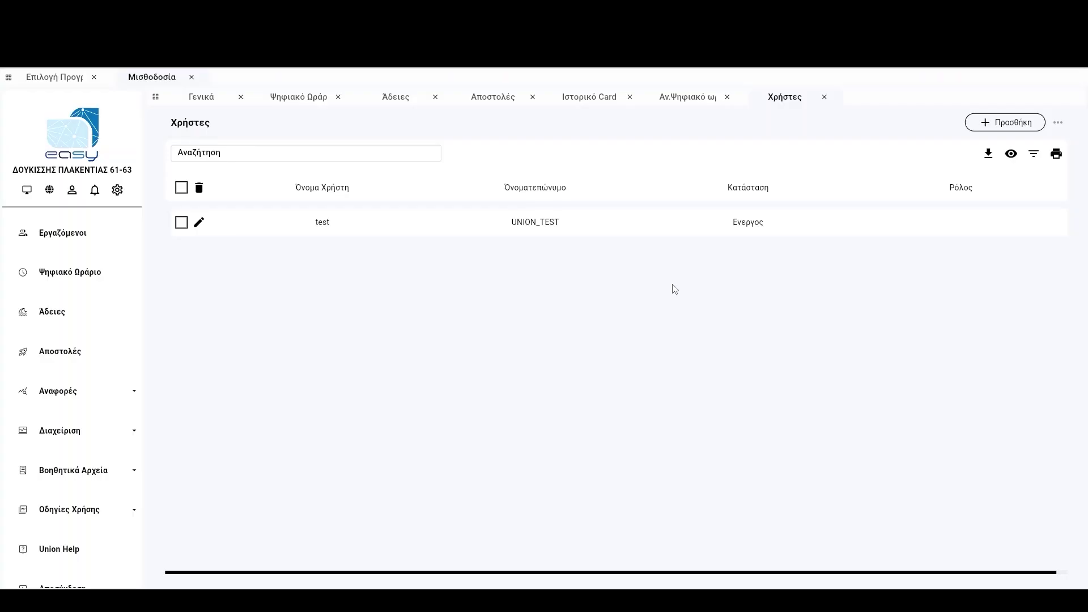
pyautogui.click(1004, 126)
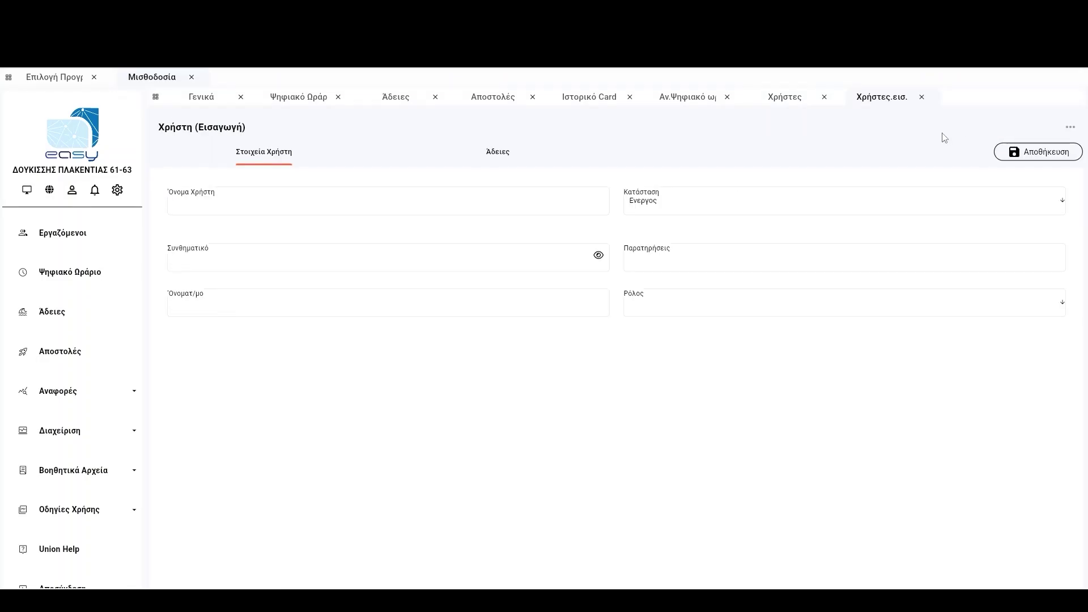
# Create user UE_tester with the pasted password and the Εργαζόμενος role, and save it.
pyautogui.click(307, 209)
pyautogui.write('UE_')
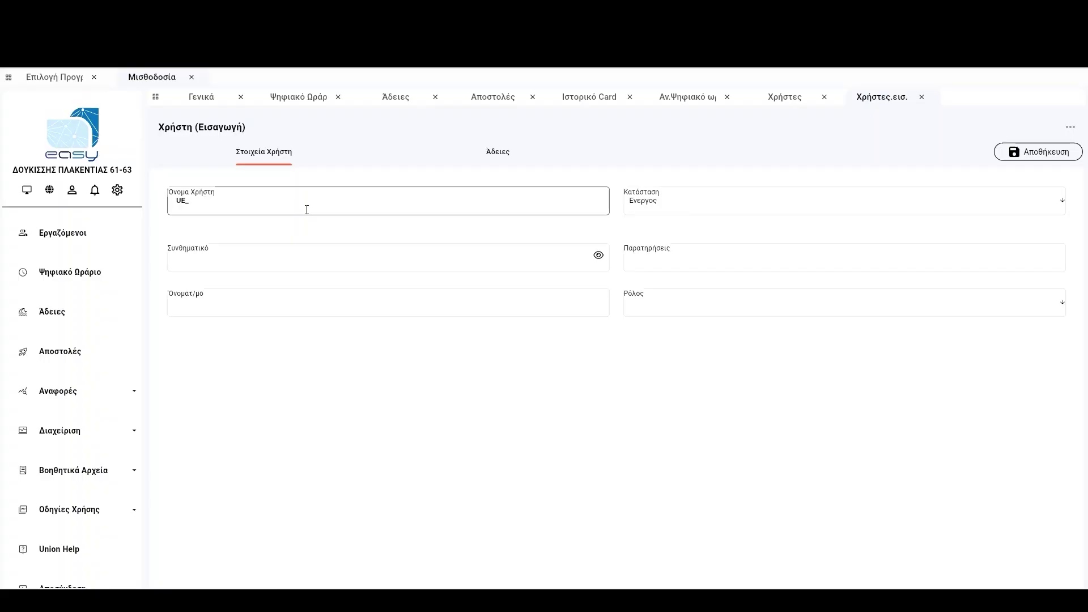
pyautogui.write('tester')
pyautogui.click(217, 270)
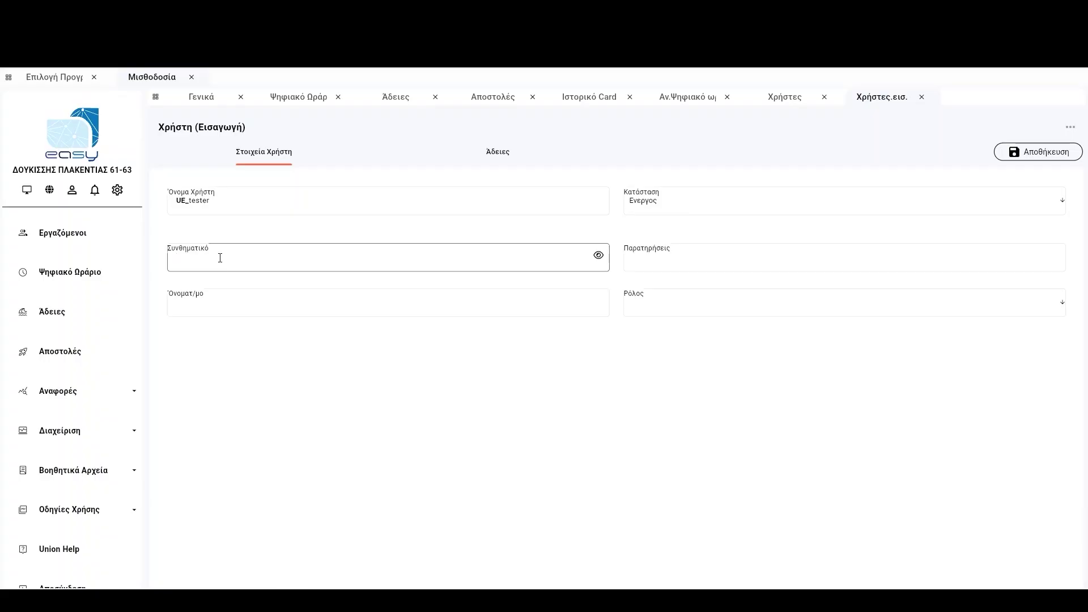
pyautogui.hotkey('ctrl', 'v')
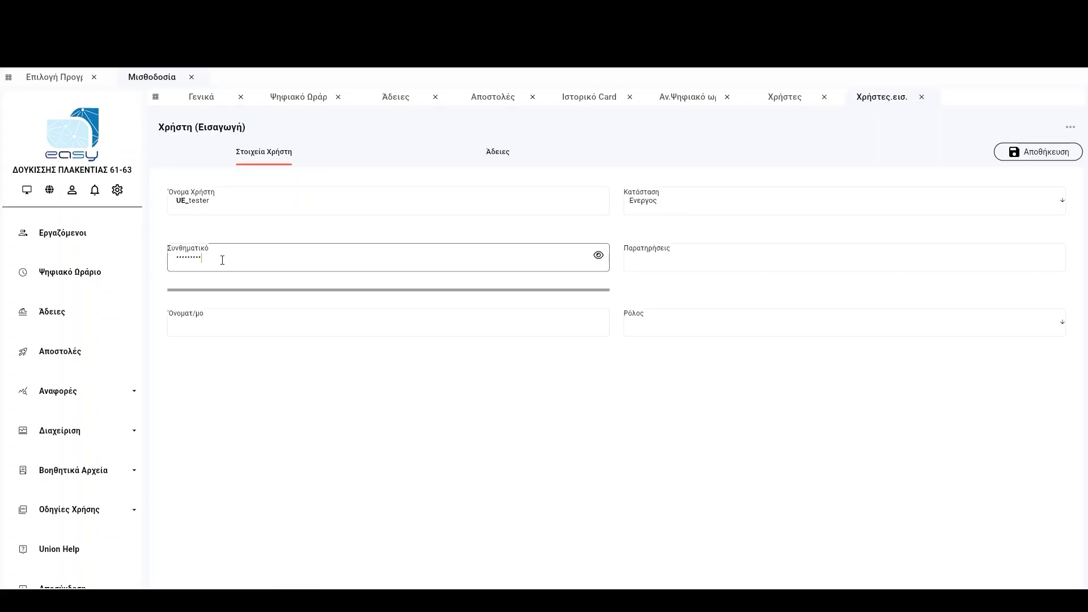
pyautogui.click(678, 328)
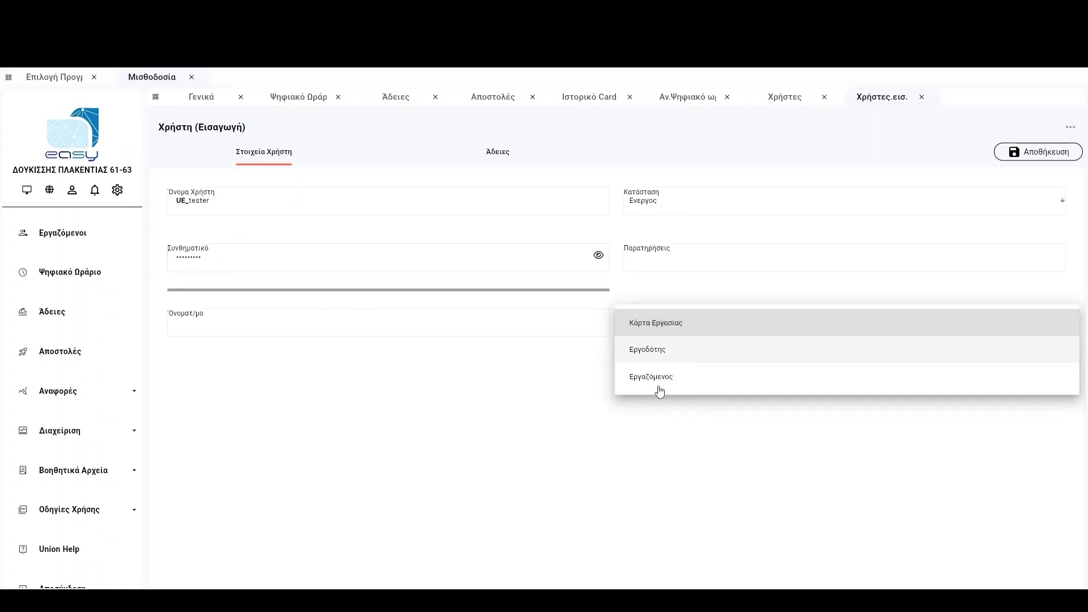
pyautogui.click(659, 383)
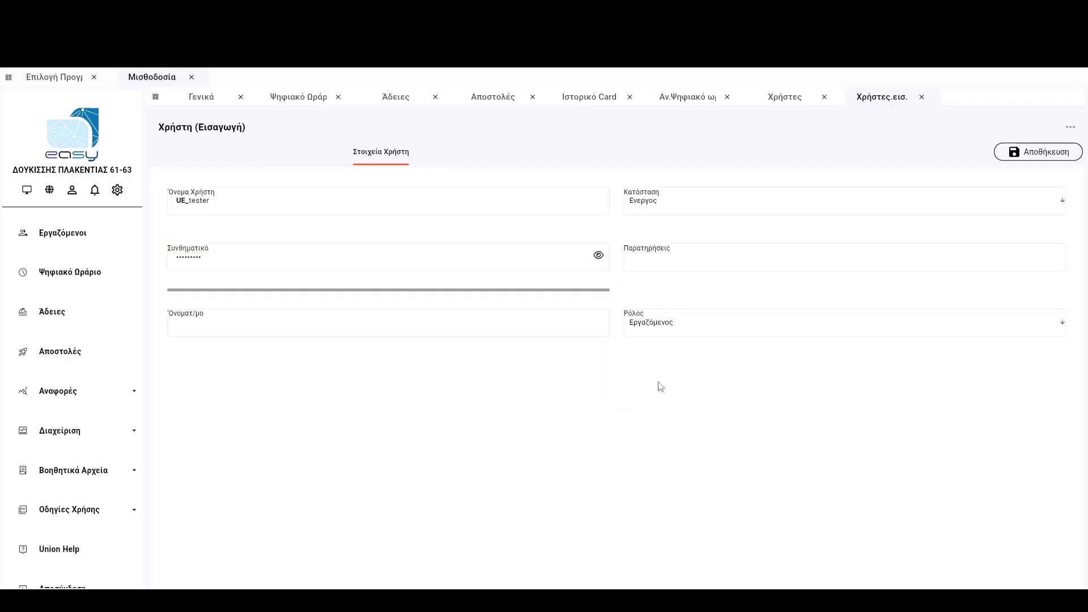
pyautogui.click(1014, 153)
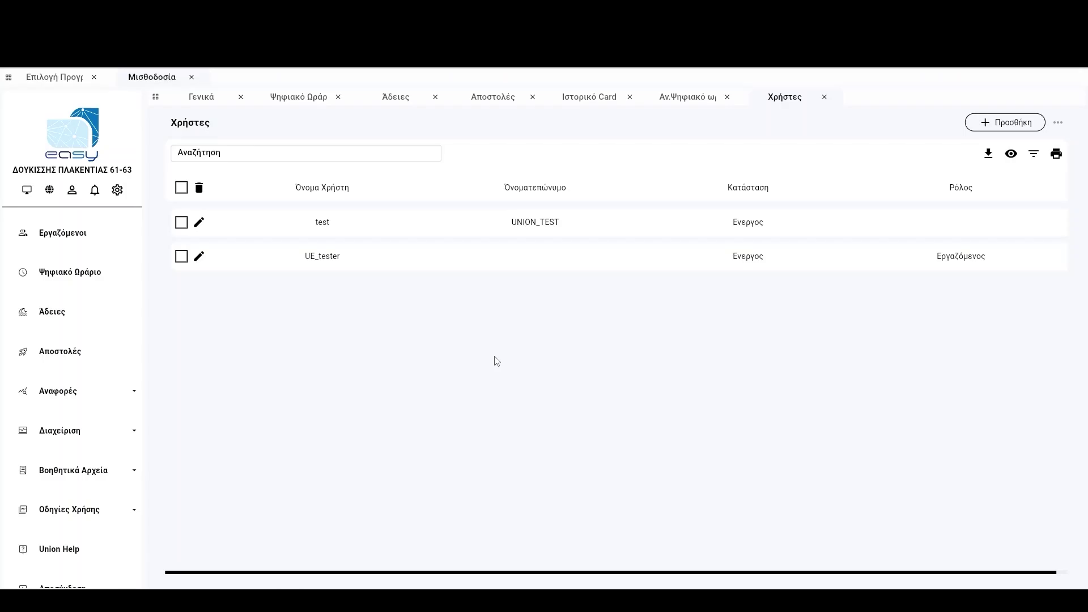
# Start another new user and set its Ρόλος to Εργοδότης.
pyautogui.click(982, 125)
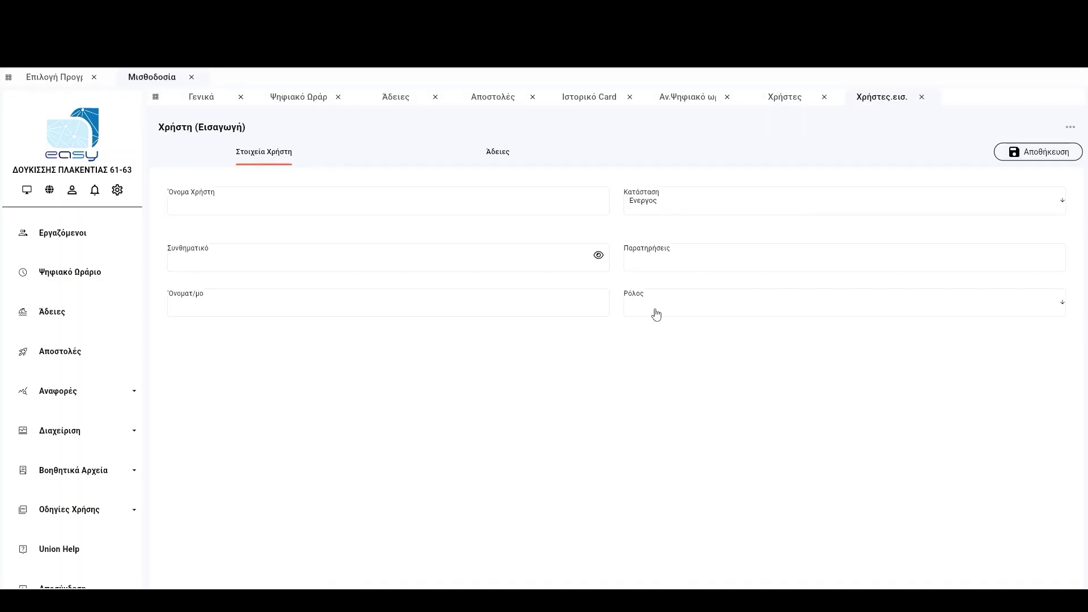
pyautogui.click(656, 314)
pyautogui.click(661, 334)
# Review the Εργοδότης permissions on the Άδειες tab, then keep Εργοδότης selected in the user details.
pyautogui.click(485, 161)
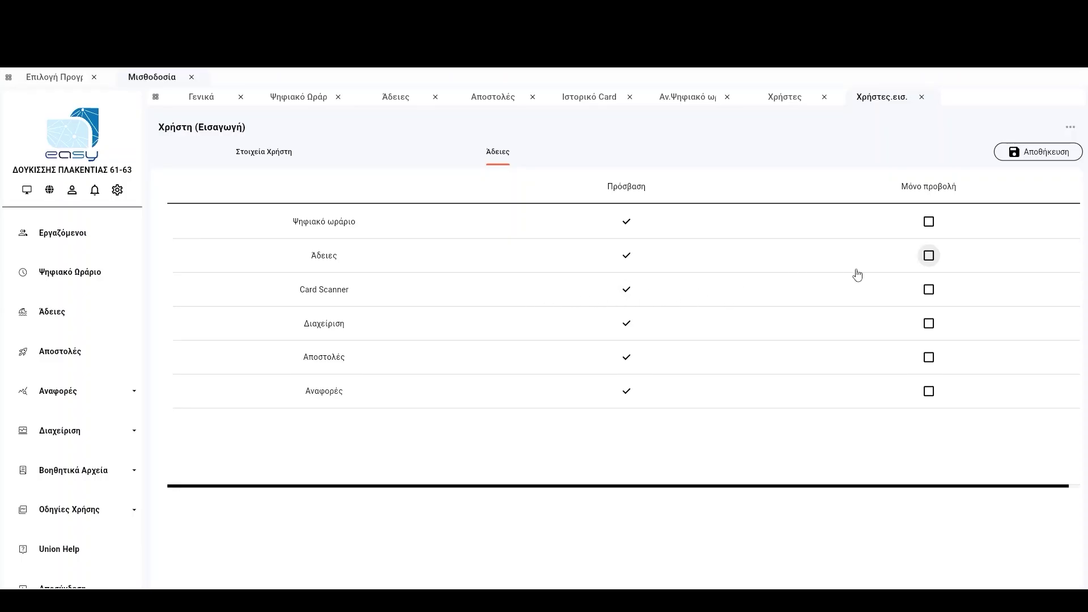
pyautogui.click(284, 161)
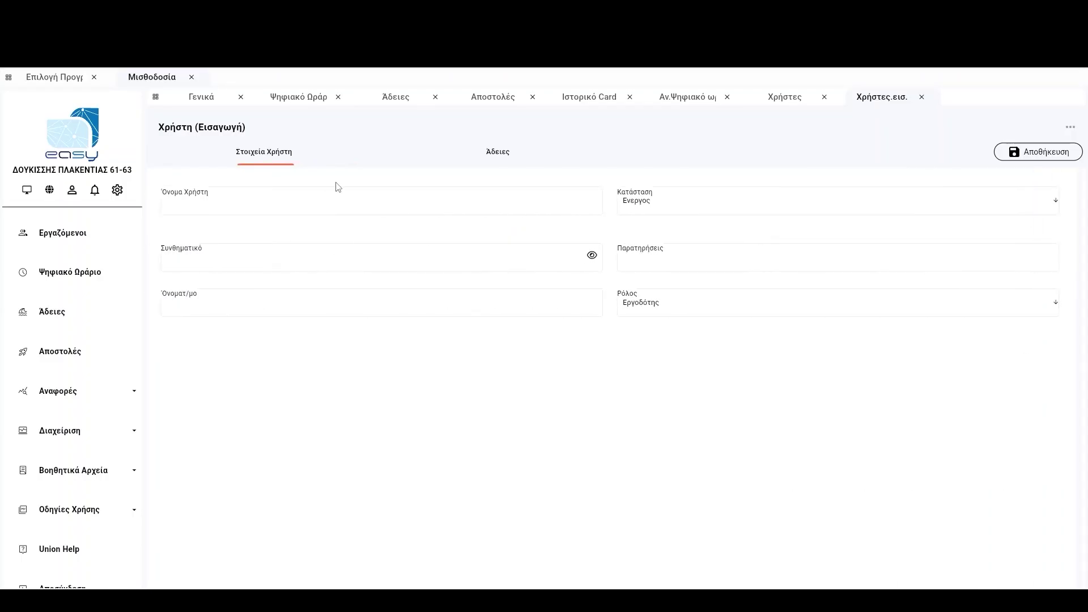
pyautogui.click(663, 316)
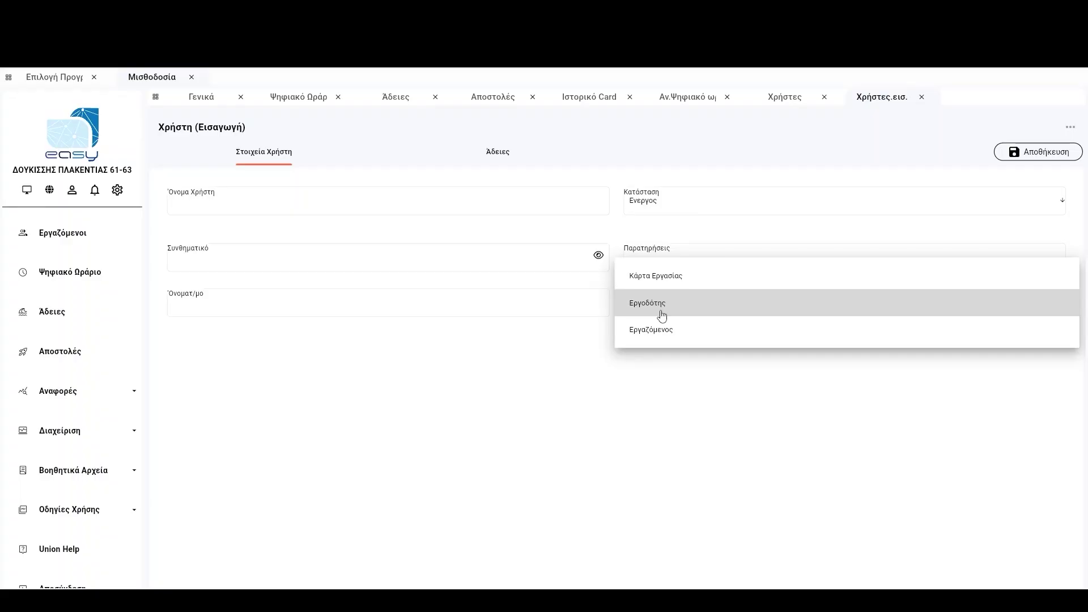
pyautogui.click(662, 316)
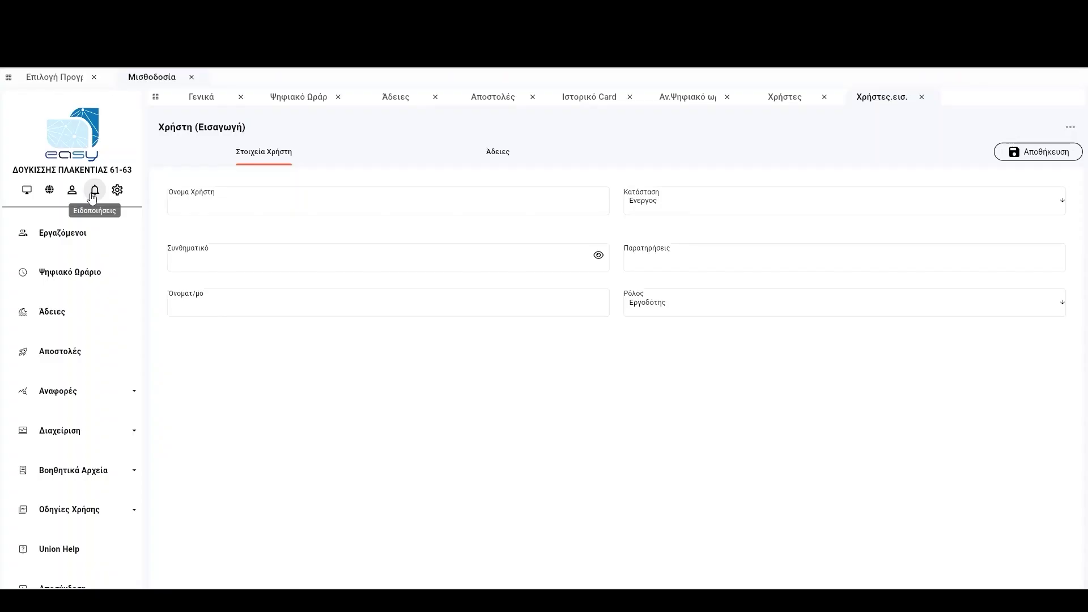
# Check the notifications, then open Ρυθμίσεις on the Ψηφιακό ωράριο options.
pyautogui.click(93, 195)
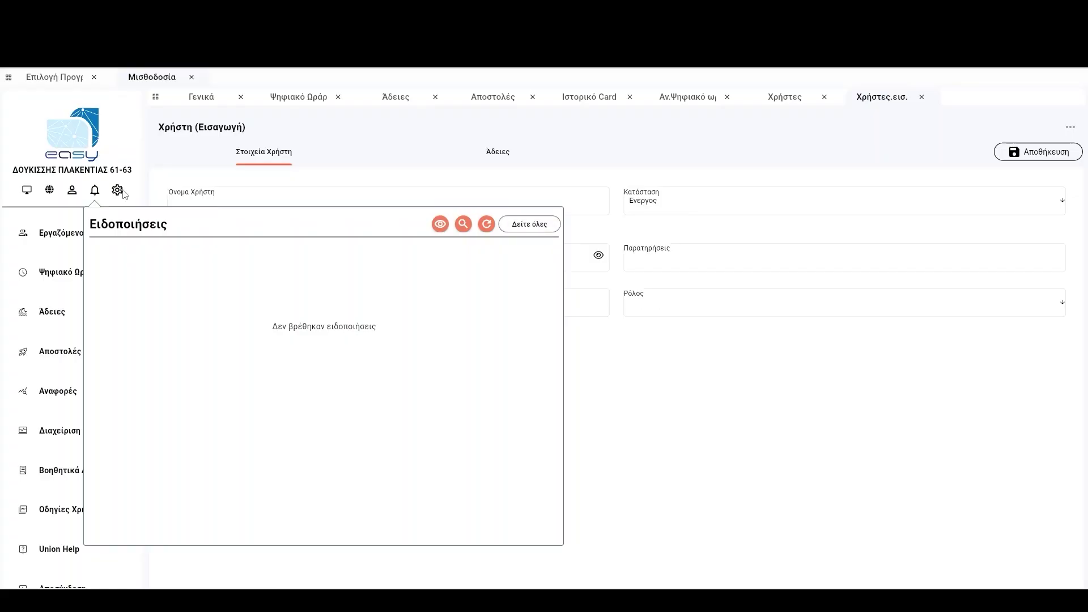
pyautogui.click(118, 191)
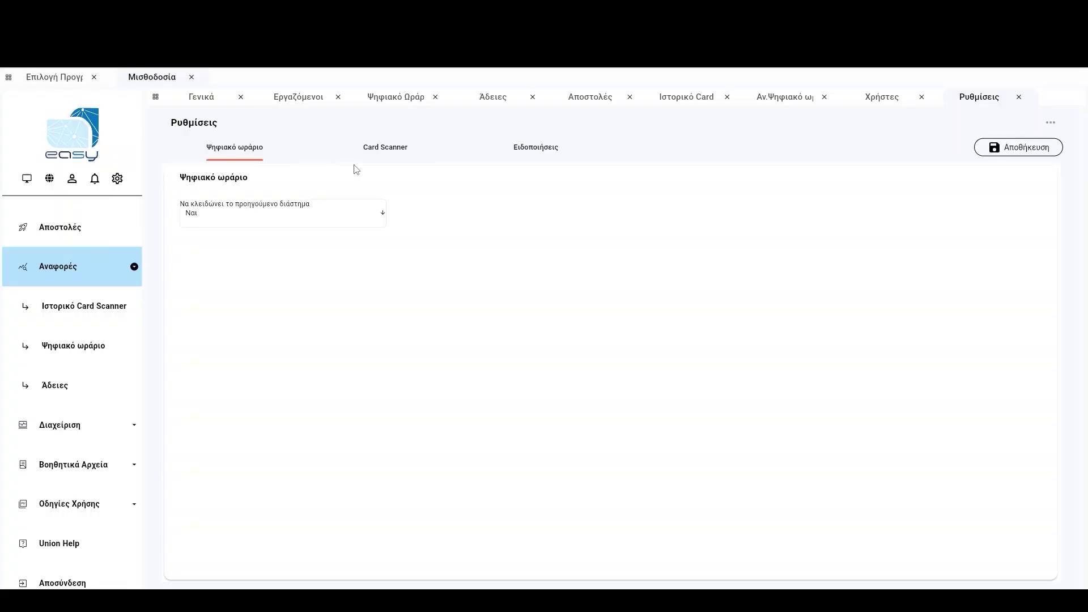
# Switch Ρυθμίσεις to the Card Scanner settings, with 10 early-arrival minutes.
pyautogui.click(385, 152)
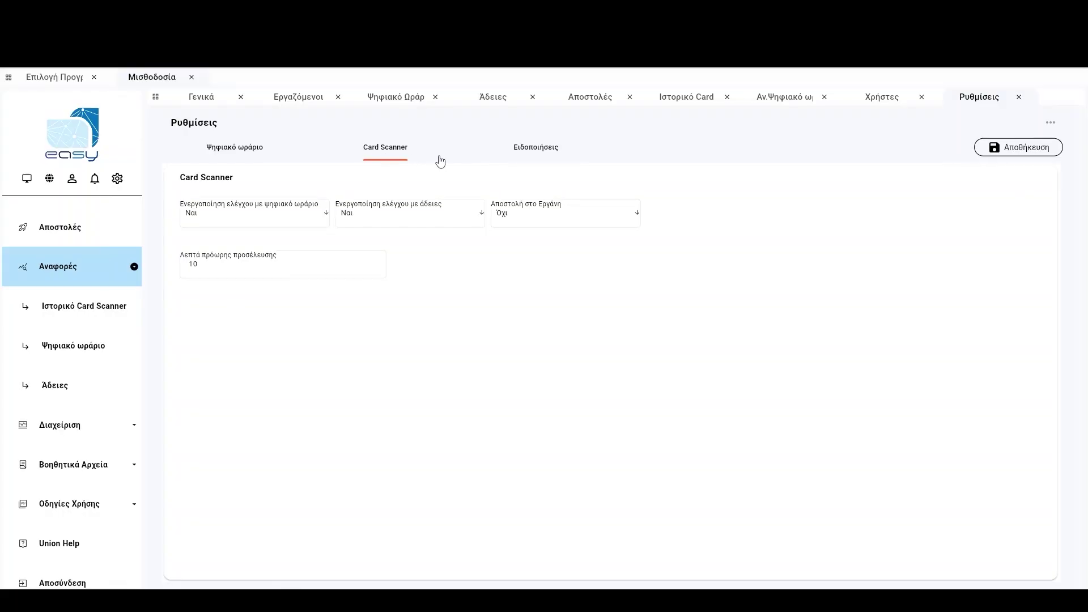
# View the Ειδοποιήσεις settings on the Εργαζόμενος sub-tab.
pyautogui.click(526, 154)
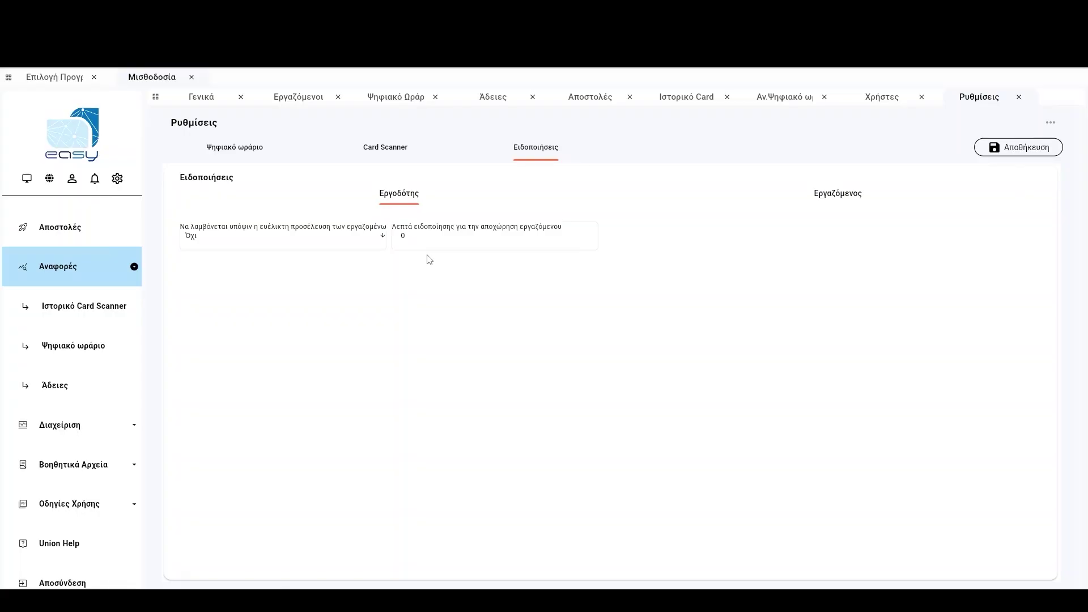
pyautogui.click(830, 204)
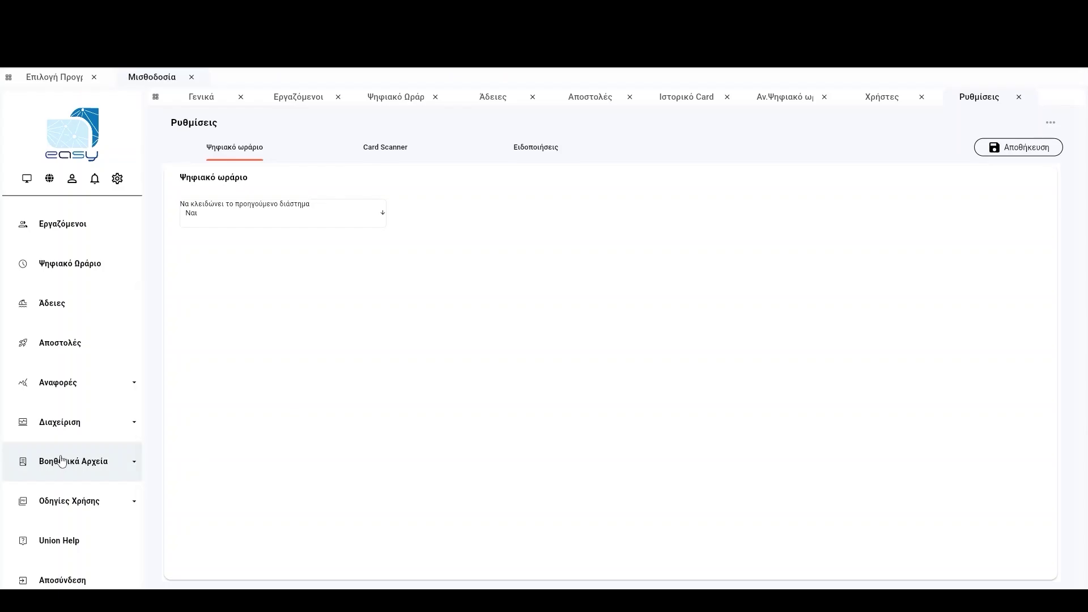
# Expand Βοηθητικά Αρχεία and open the empty Πρότυπα ωράρια list.
pyautogui.click(62, 462)
pyautogui.click(78, 391)
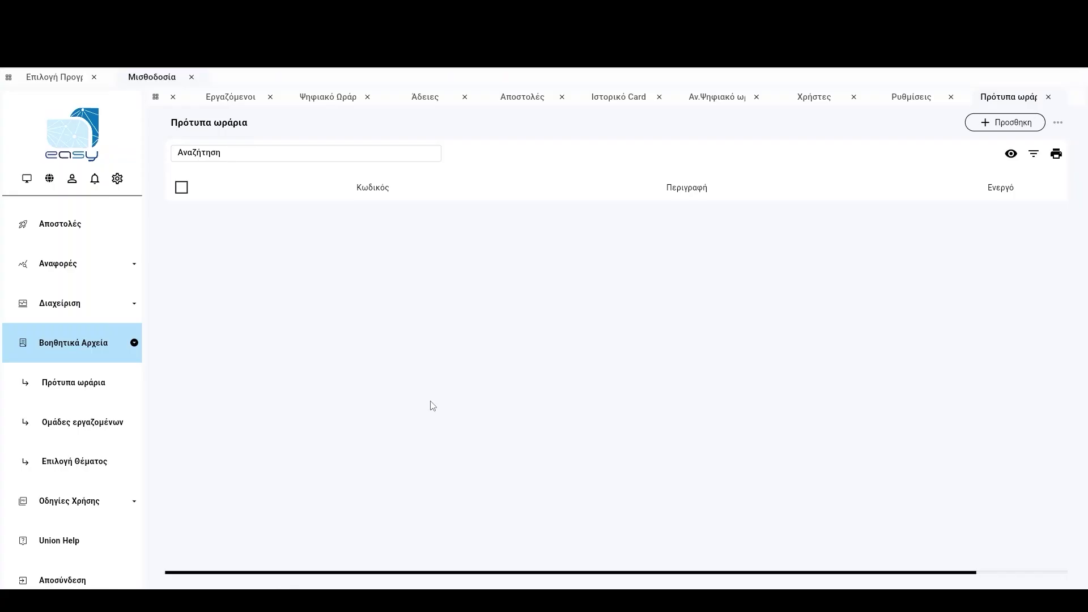
# Add and save template πρωι of type Εργασία running 09:00 to 17:00.
pyautogui.click(1007, 129)
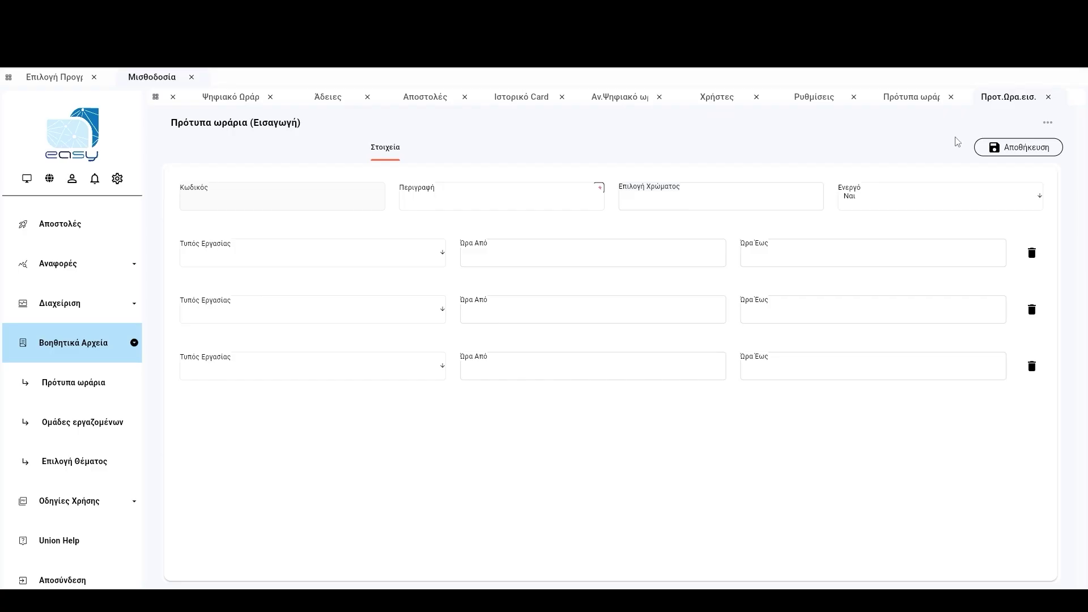
pyautogui.click(471, 197)
pyautogui.write('π')
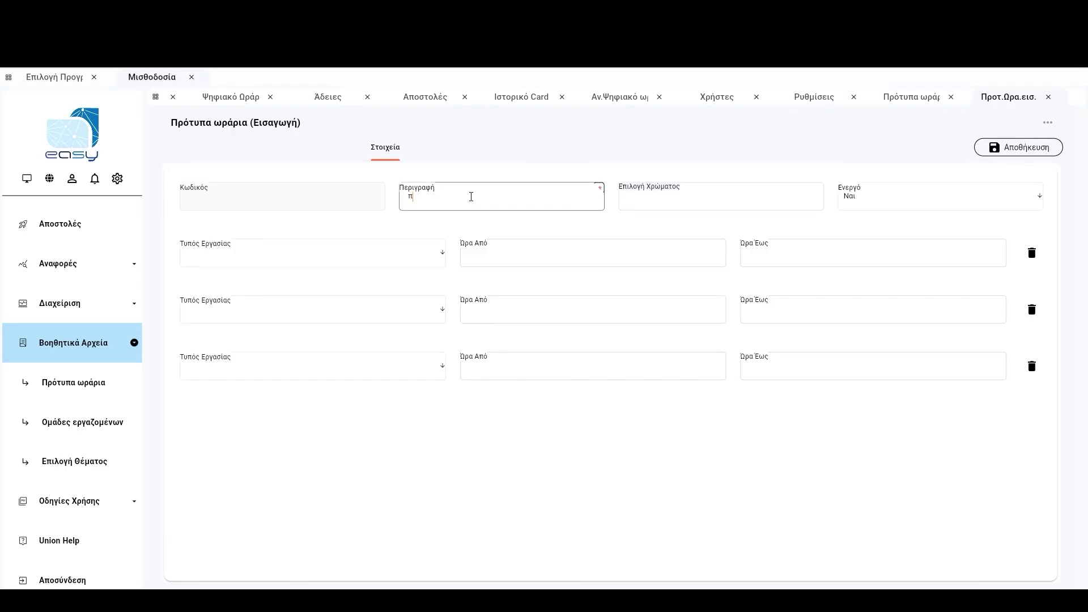
pyautogui.write('ρωι')
pyautogui.click(420, 258)
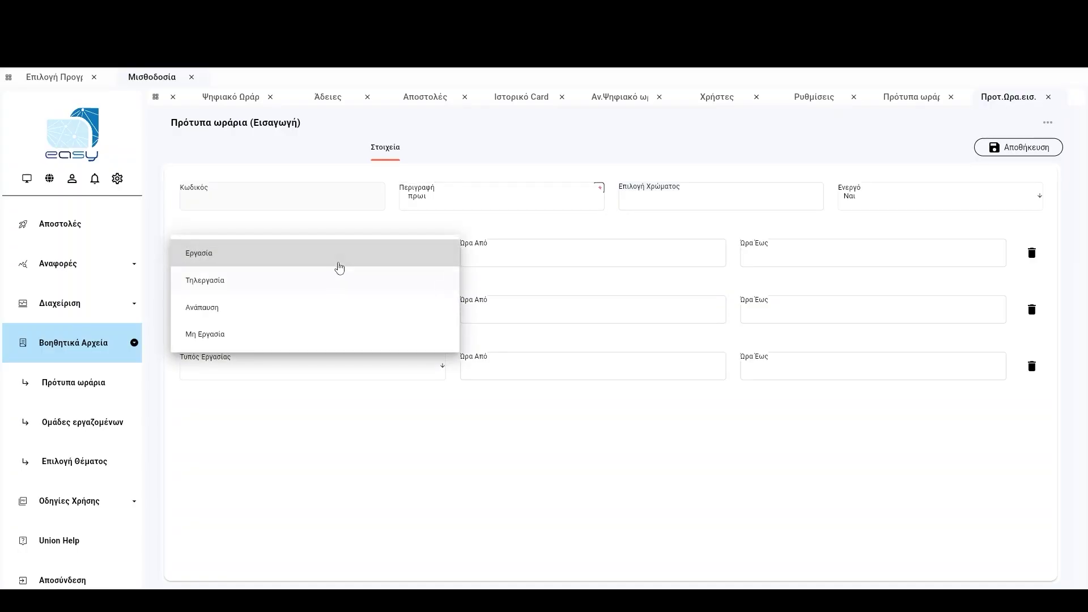
pyautogui.click(338, 260)
pyautogui.click(548, 257)
pyautogui.write('0')
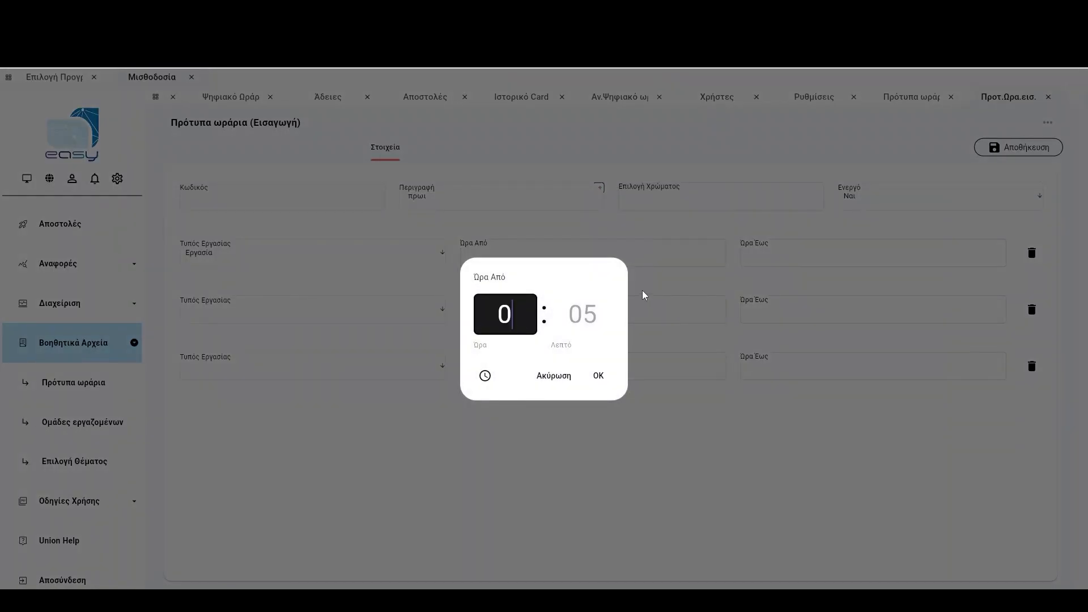
pyautogui.write('900')
pyautogui.write('17')
pyautogui.write('00')
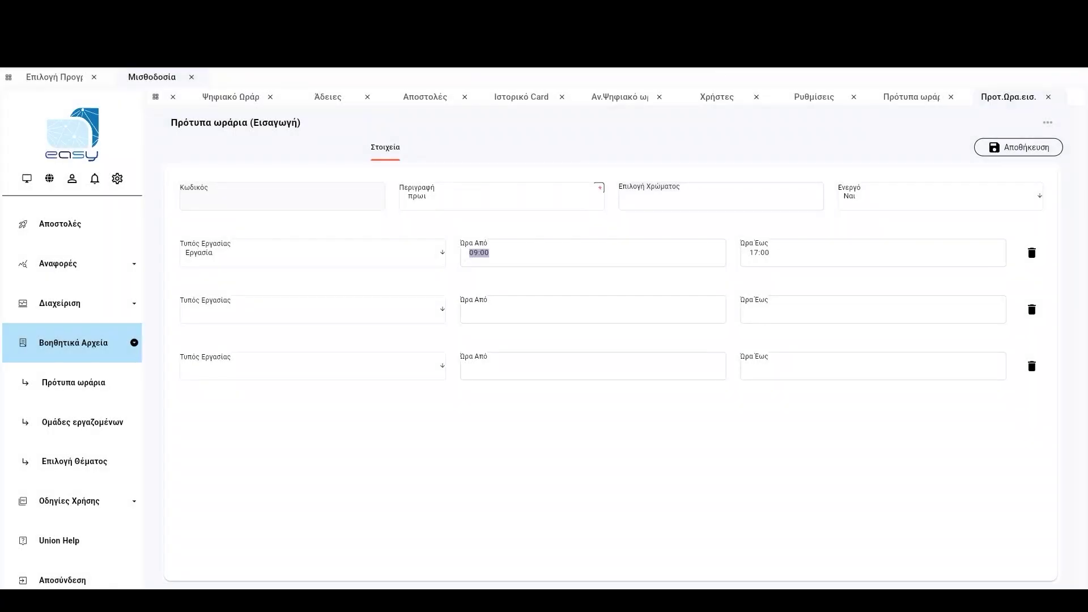
pyautogui.click(1003, 157)
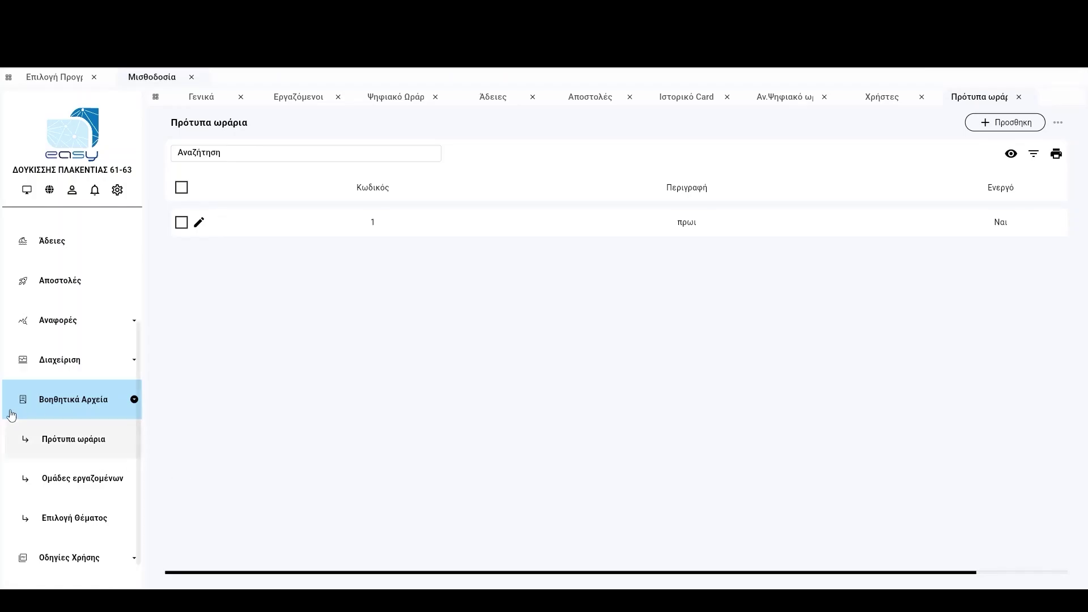
pyautogui.scroll(4, 17, 410)
# Move the digital timetable to week 08/07–14/07 and choose the πρωι template in template mode.
pyautogui.click(76, 393)
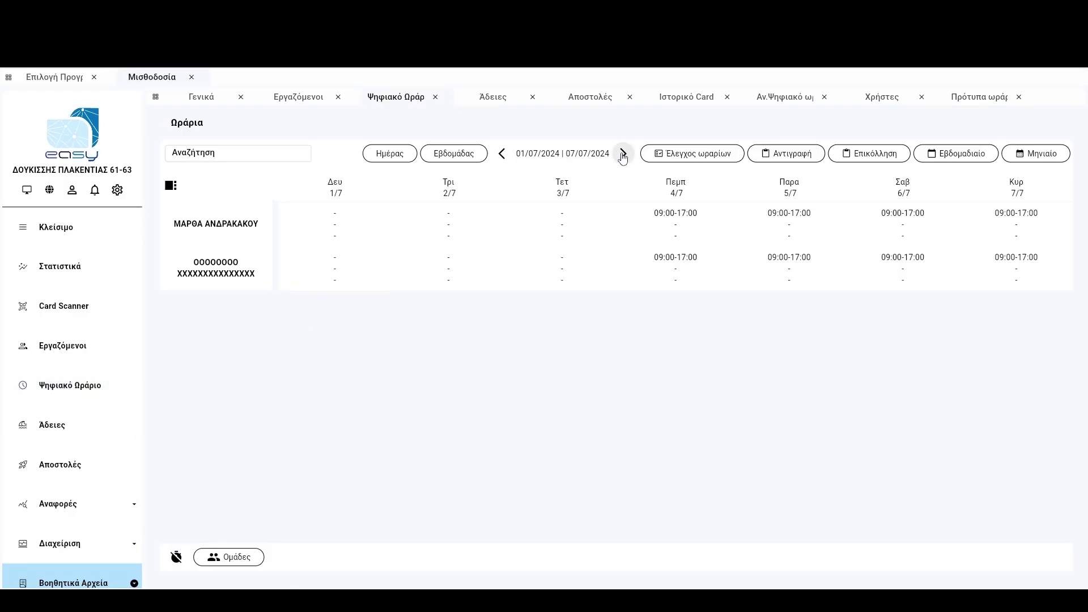
pyautogui.click(623, 153)
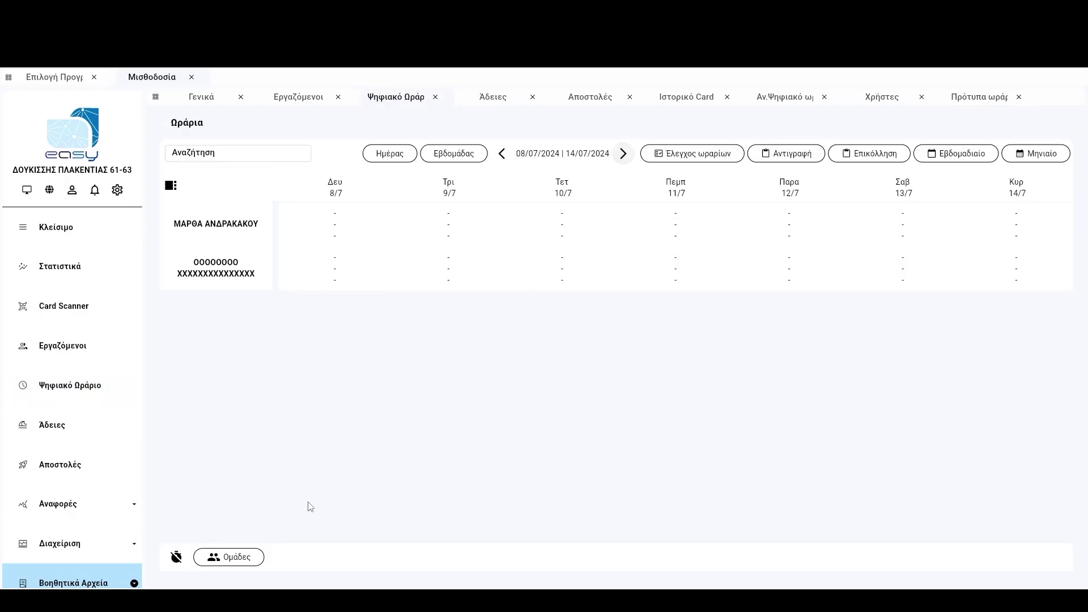
pyautogui.click(177, 557)
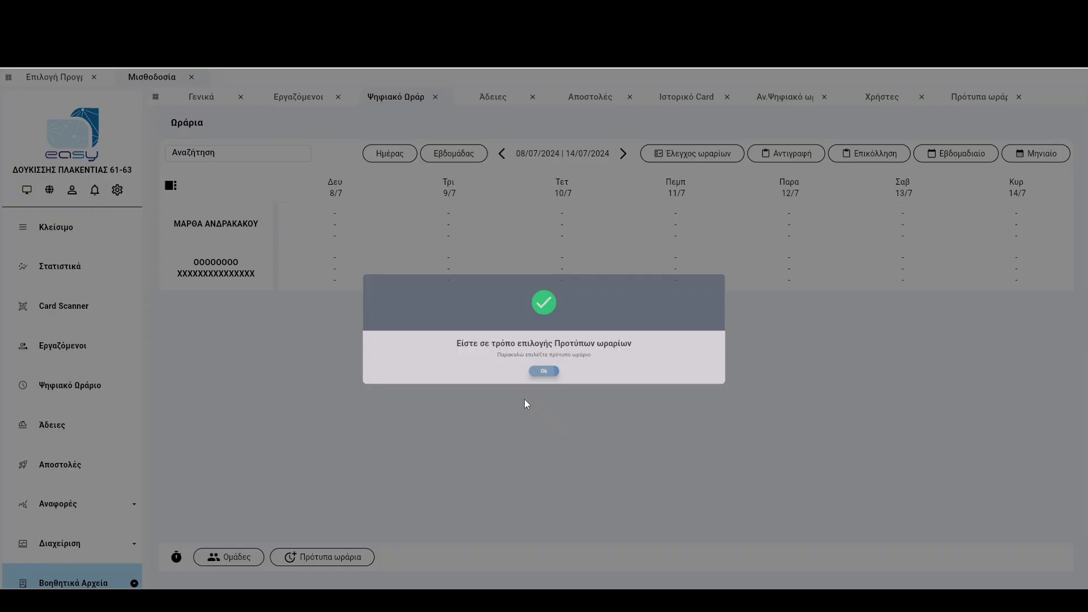
pyautogui.click(525, 402)
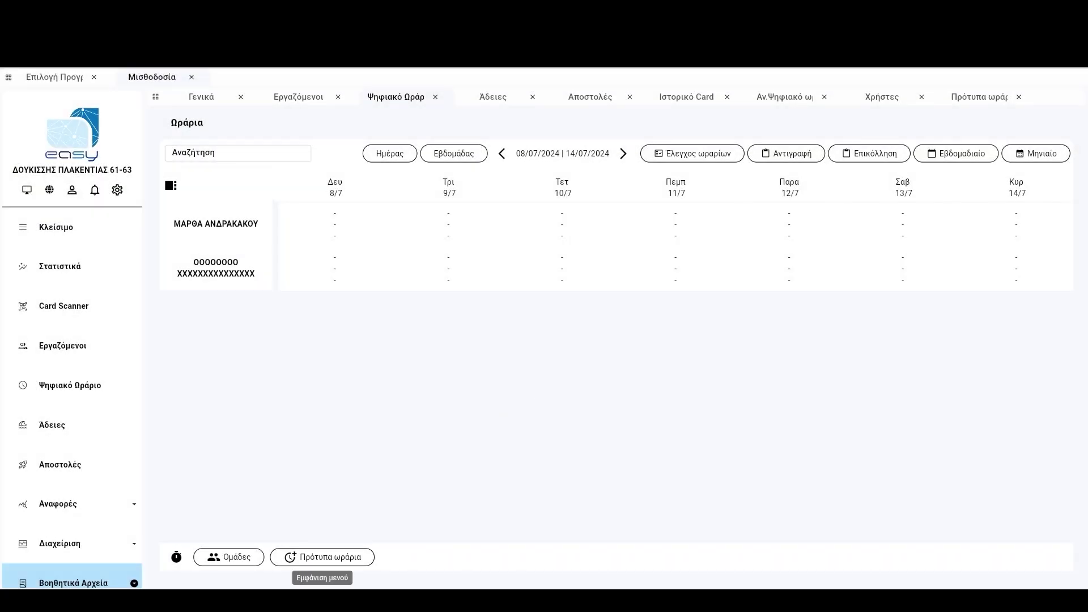
pyautogui.click(300, 559)
pyautogui.click(318, 566)
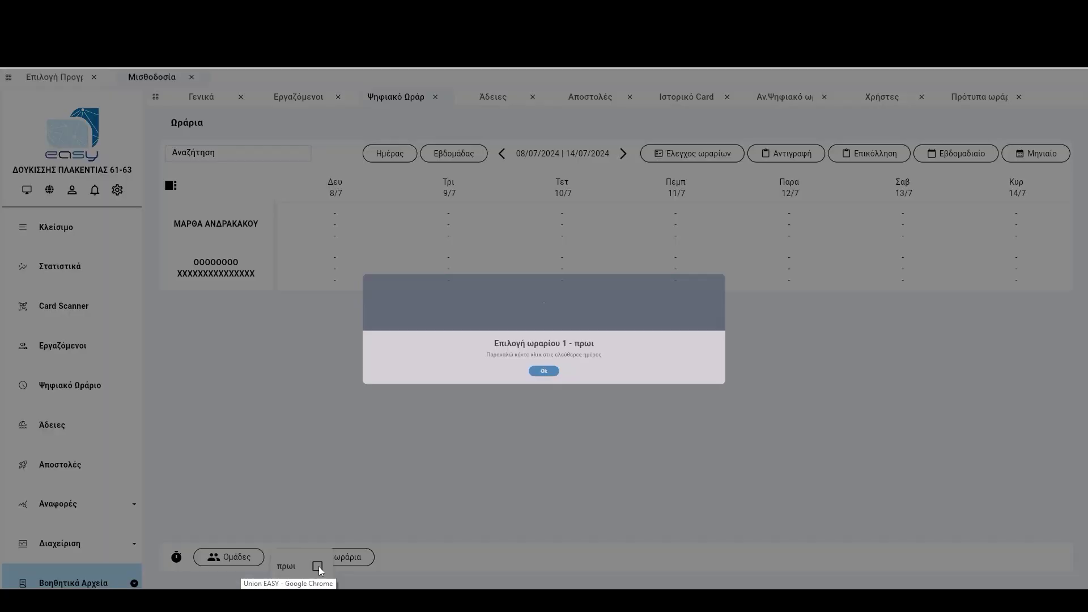
pyautogui.click(544, 392)
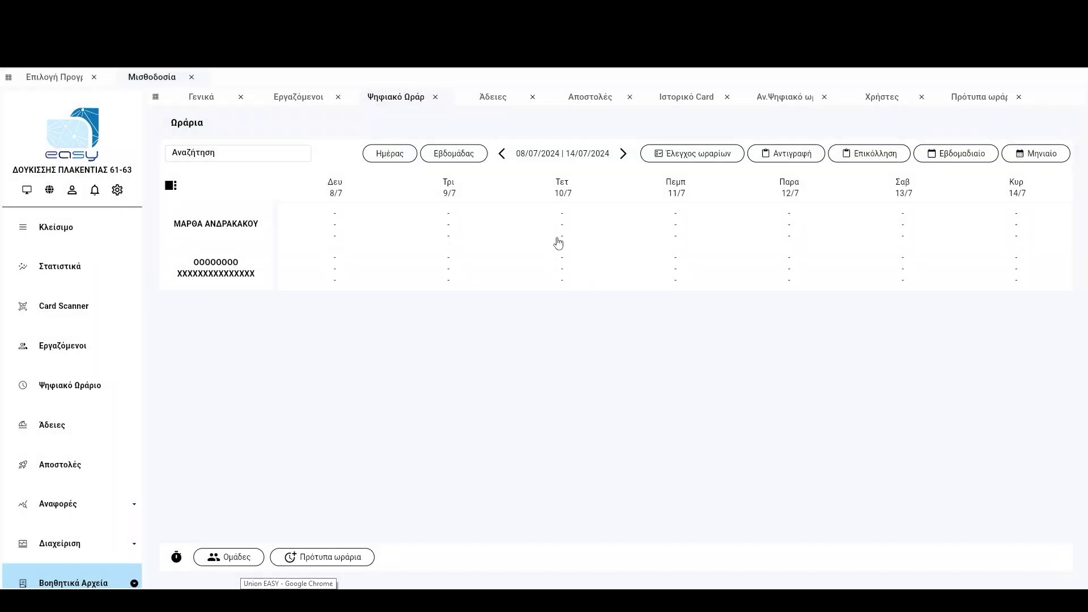
# Give both employees the 09:00-17:00 shift on Wednesday 10/7 and Thursday 11/7, then exit template mode.
pyautogui.click(559, 238)
pyautogui.click(565, 270)
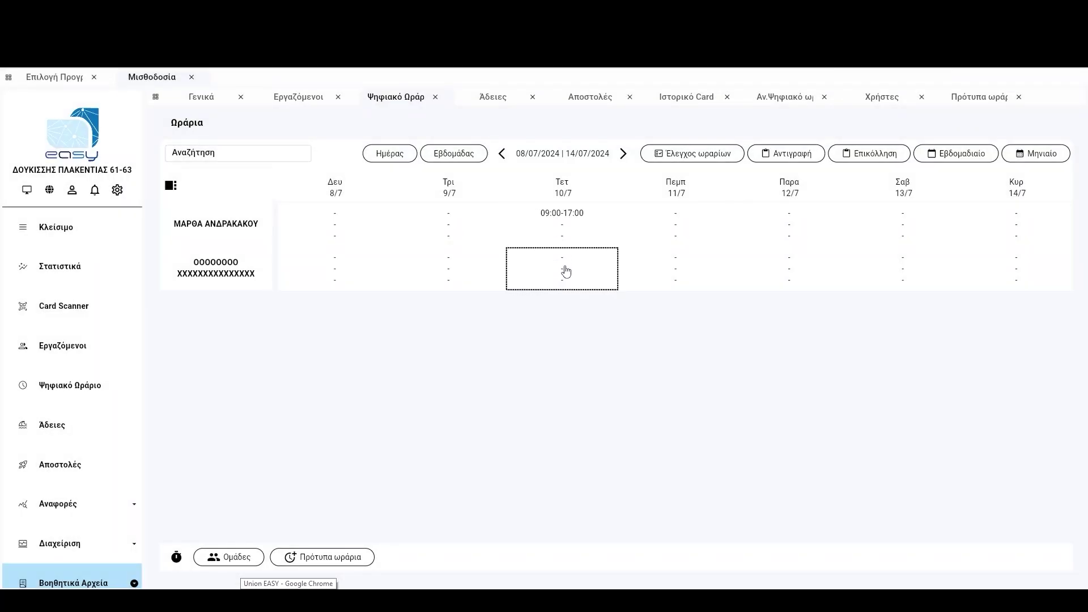
pyautogui.write('09:00-17:00')
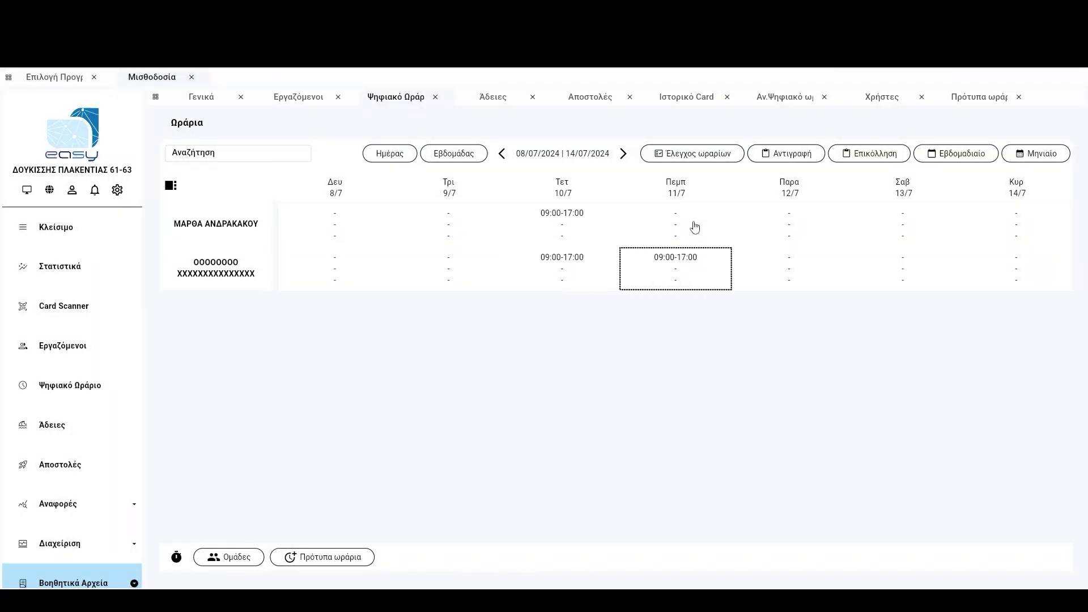
pyautogui.click(694, 226)
pyautogui.write('09:00-17:00')
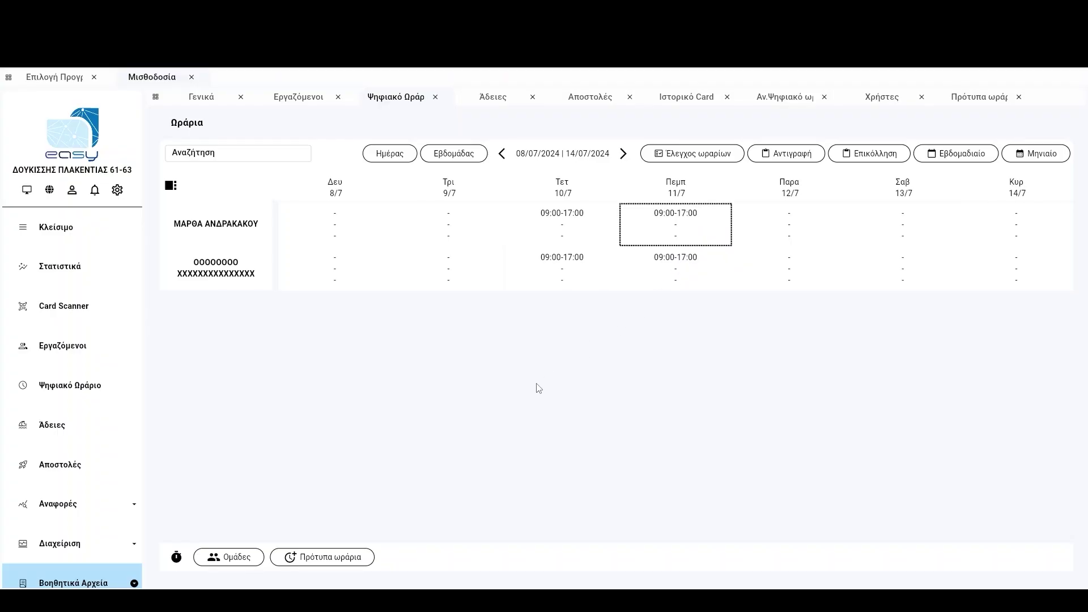
pyautogui.click(177, 558)
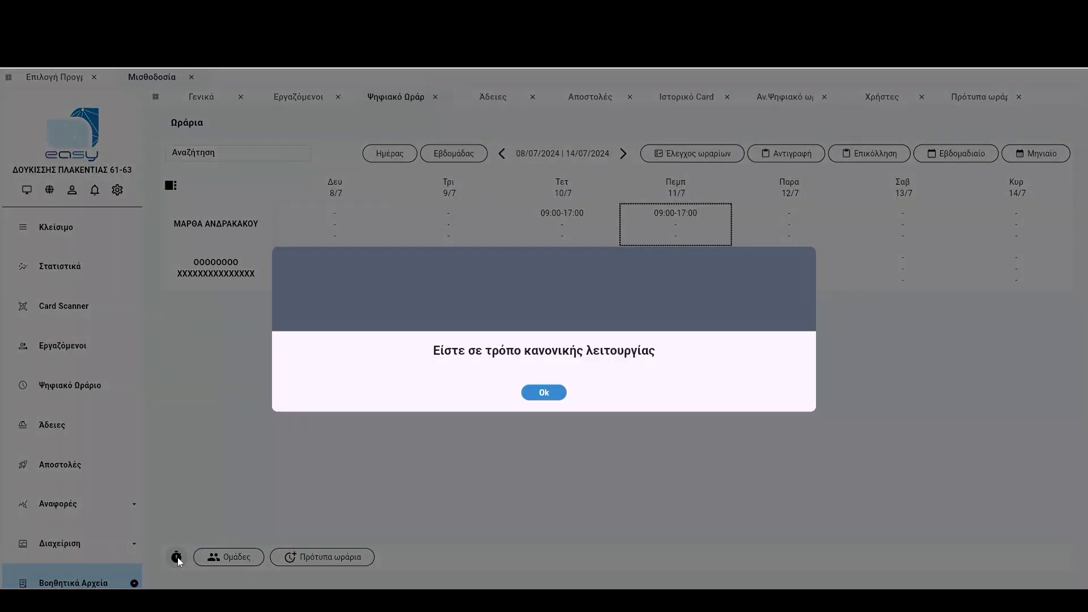
pyautogui.click(544, 392)
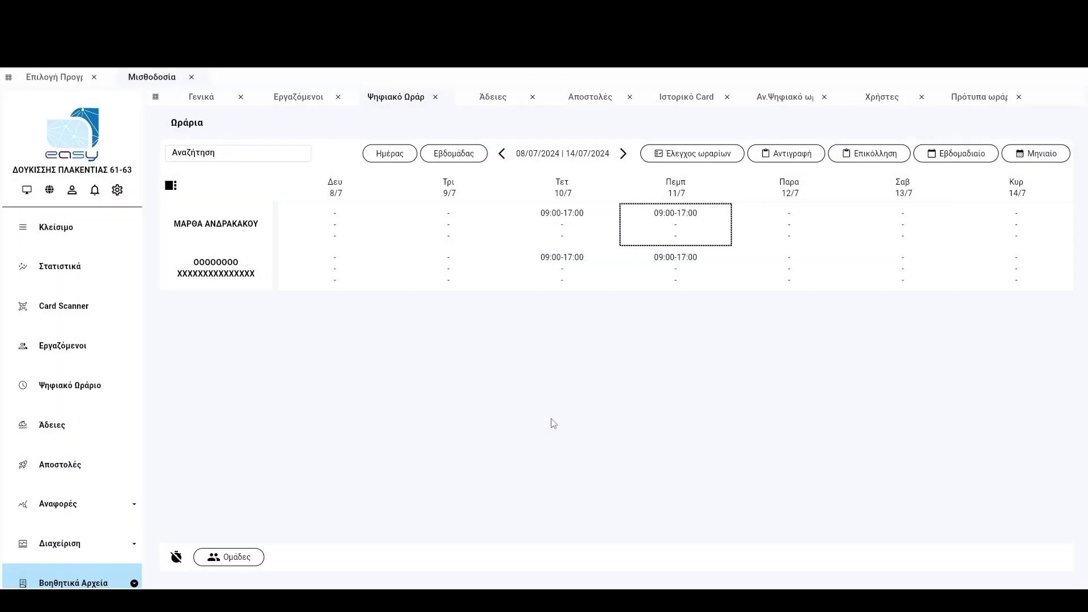
pyautogui.scroll(-4, 89, 429)
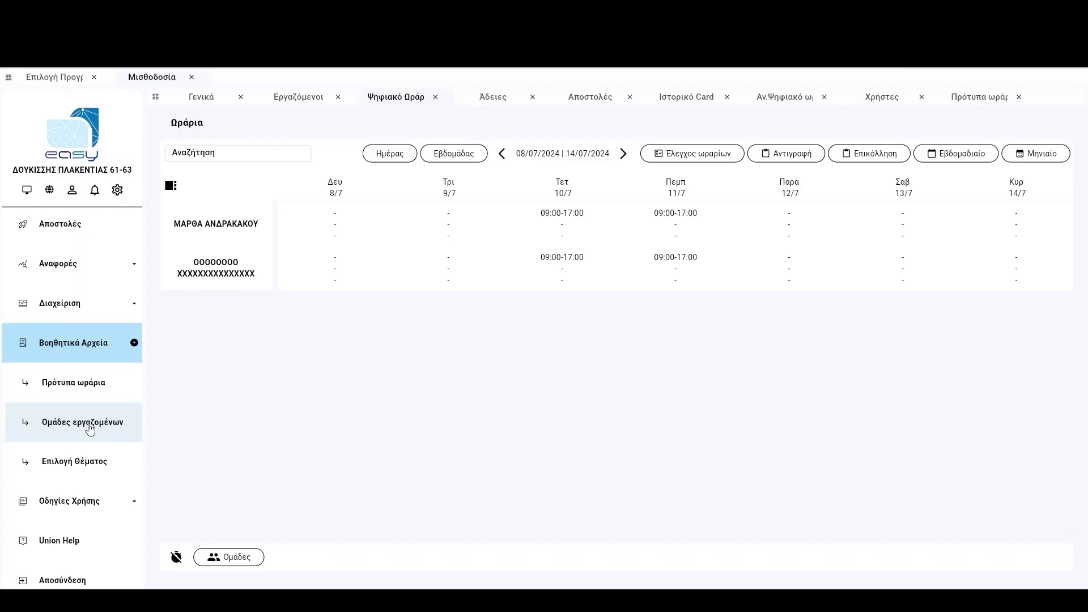
# Add and save a new employee group with description 'πωλησεις' under Ομάδες εργαζομένων.
pyautogui.click(81, 435)
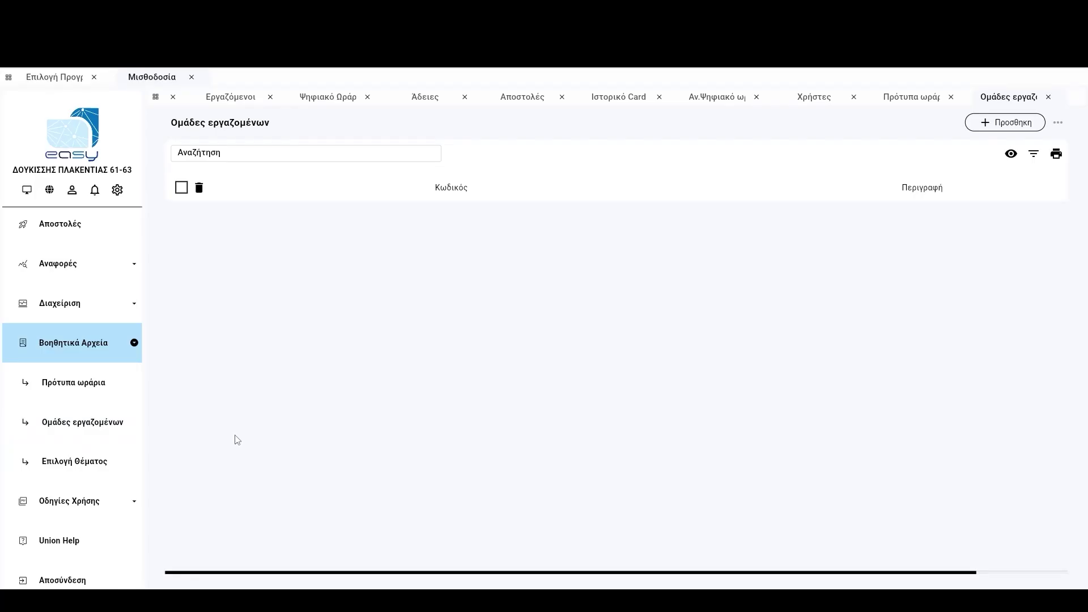
pyautogui.click(999, 125)
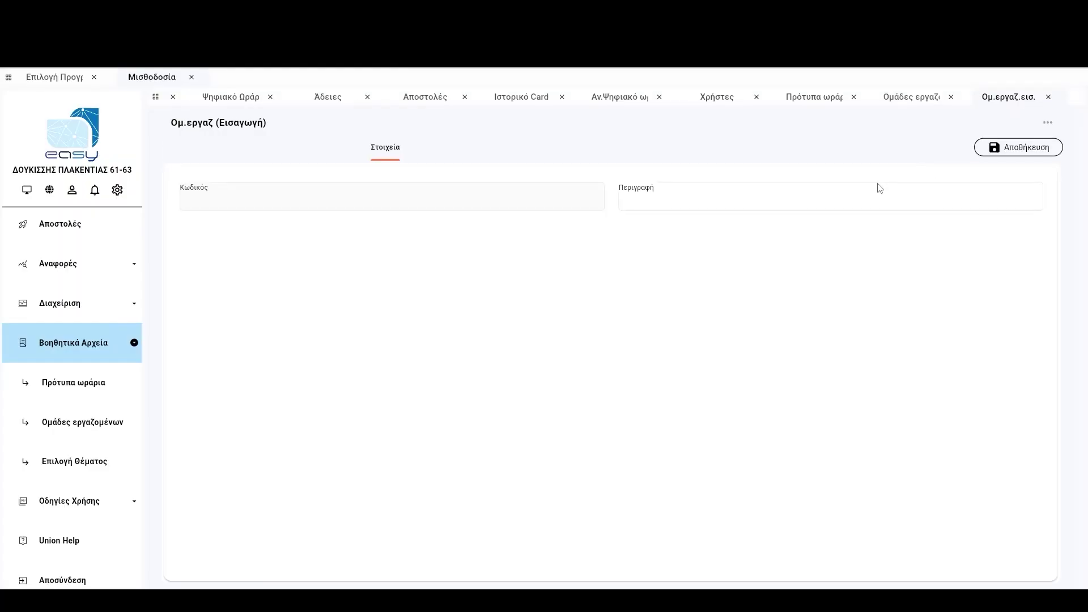
pyautogui.click(643, 199)
pyautogui.write('πωλ')
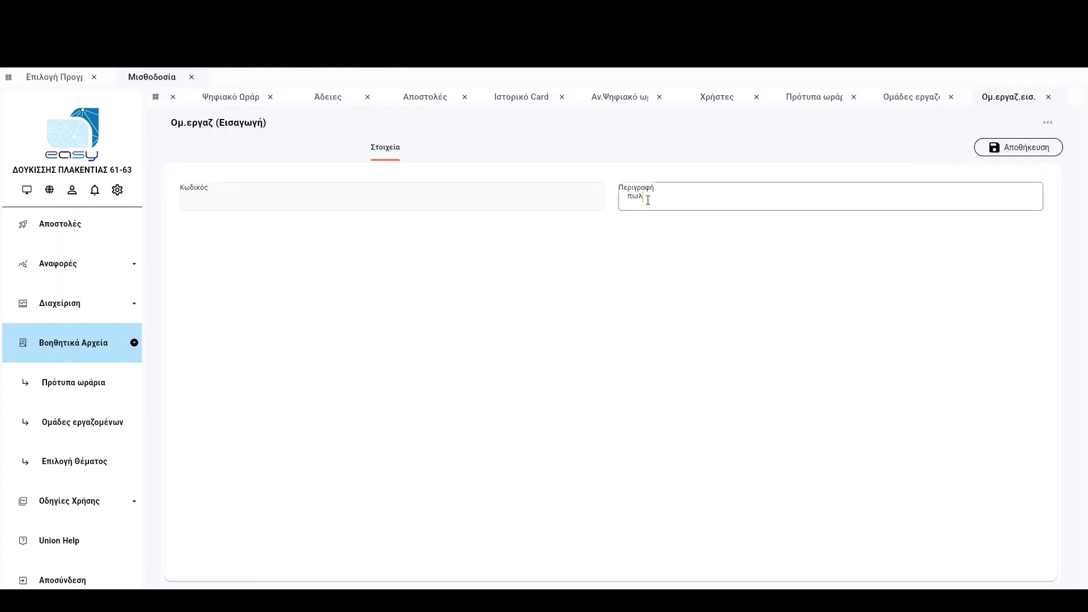
pyautogui.write('ησεις')
pyautogui.click(1017, 147)
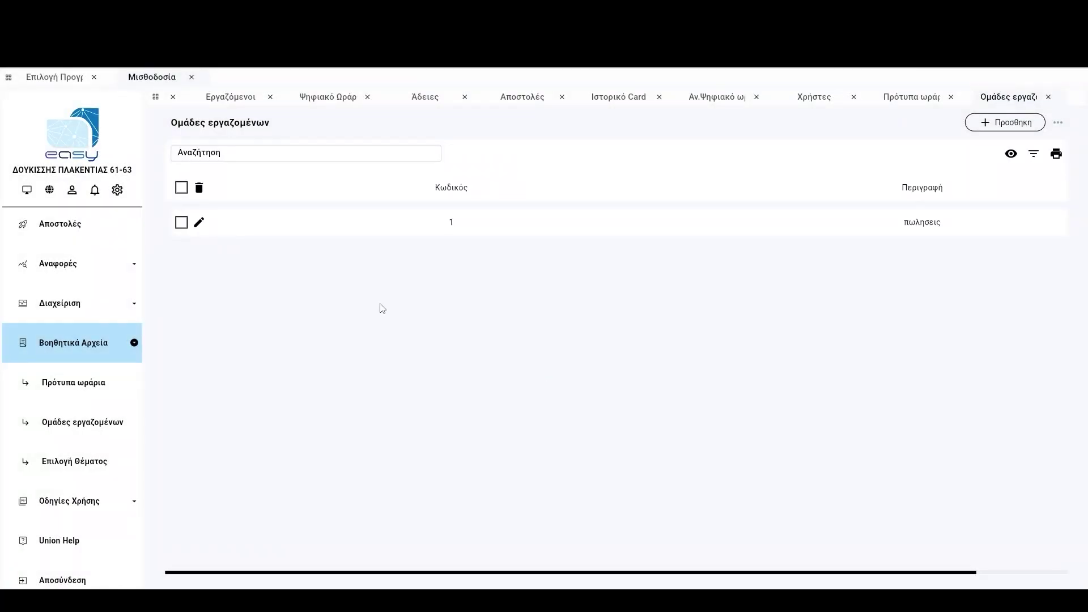
pyautogui.scroll(5, 62, 343)
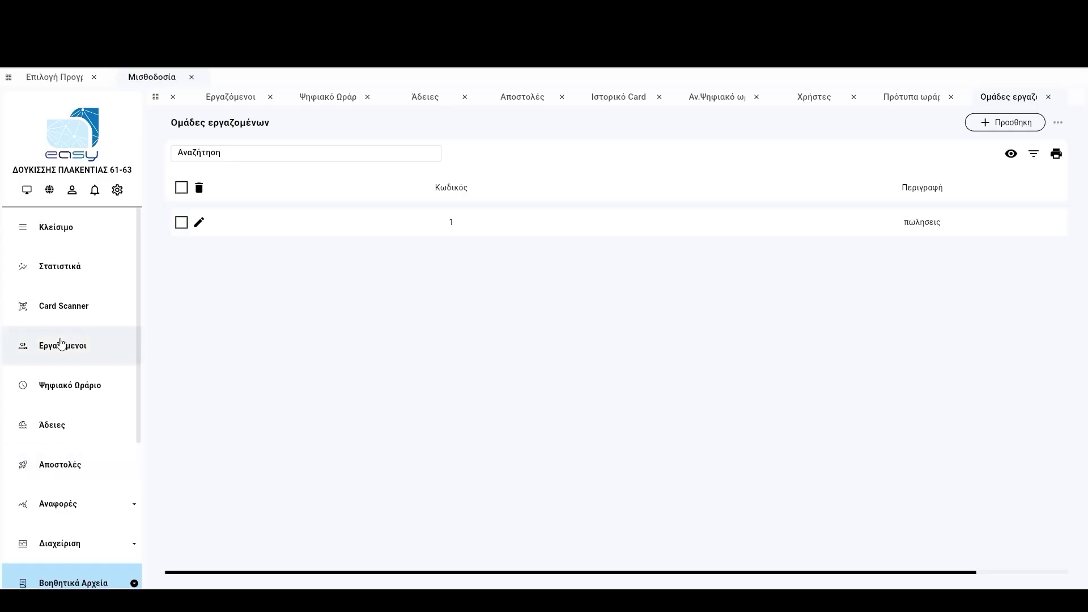
# Tick group 1 πωλησεις for the first employee in the Εργαζόμενοι list.
pyautogui.click(67, 346)
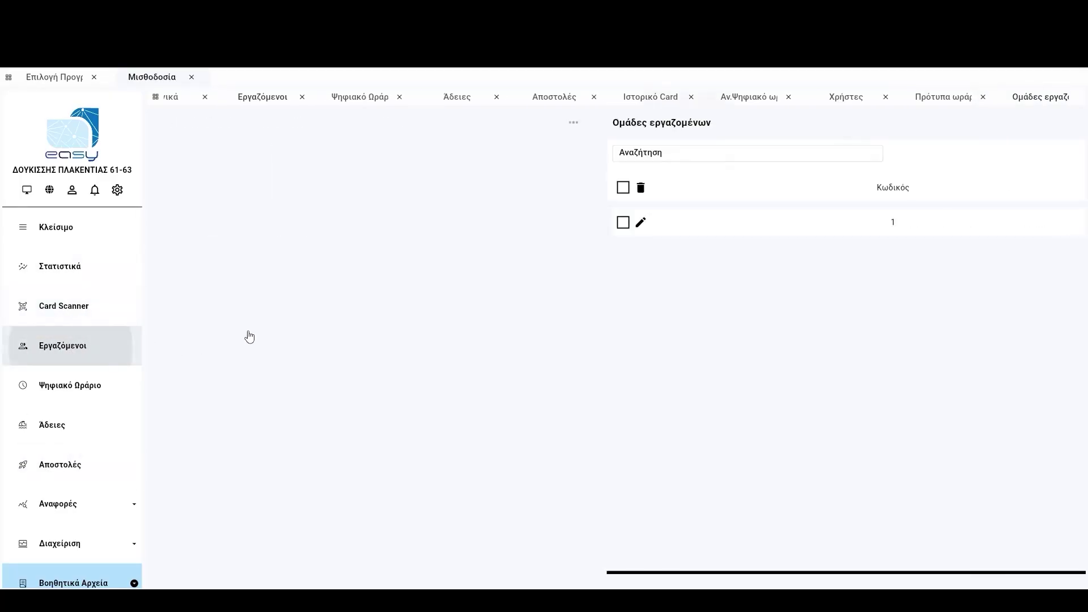
pyautogui.click(979, 223)
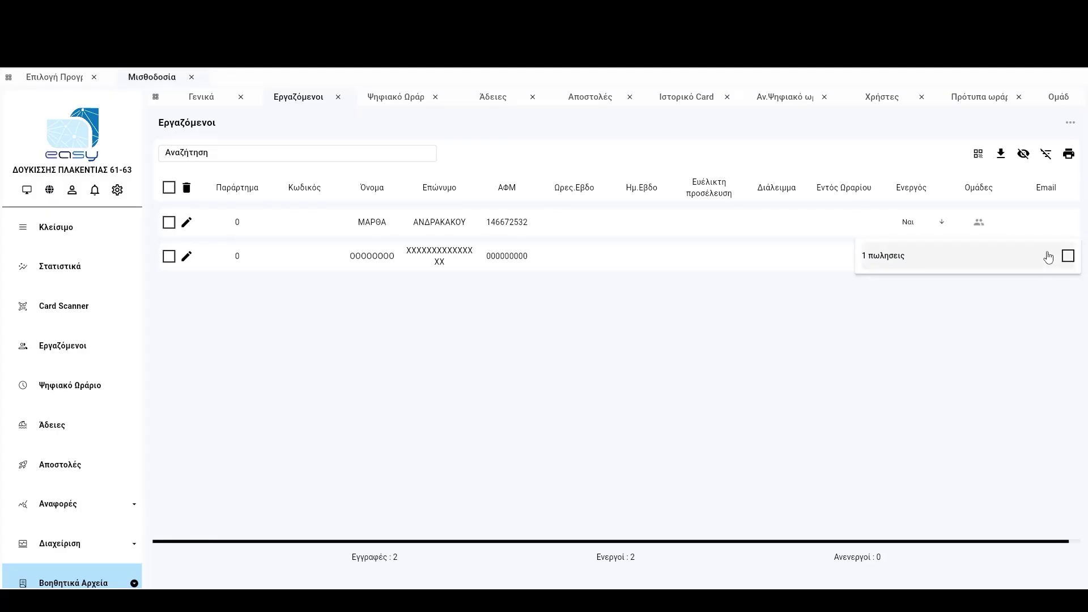
pyautogui.click(1068, 255)
pyautogui.click(991, 302)
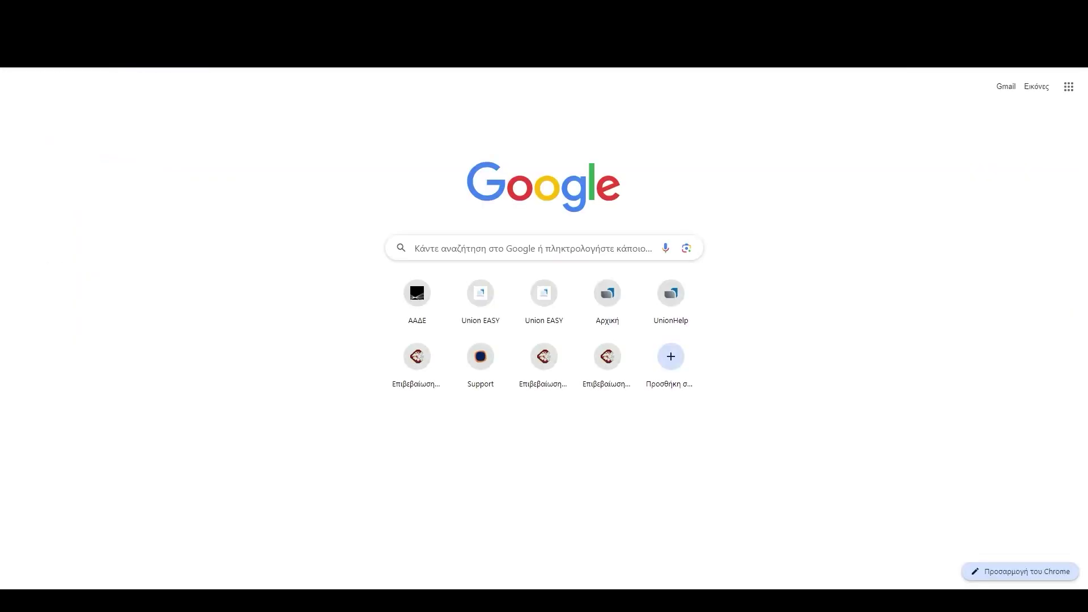
pyautogui.write('https://www.unioneasy.gr/')
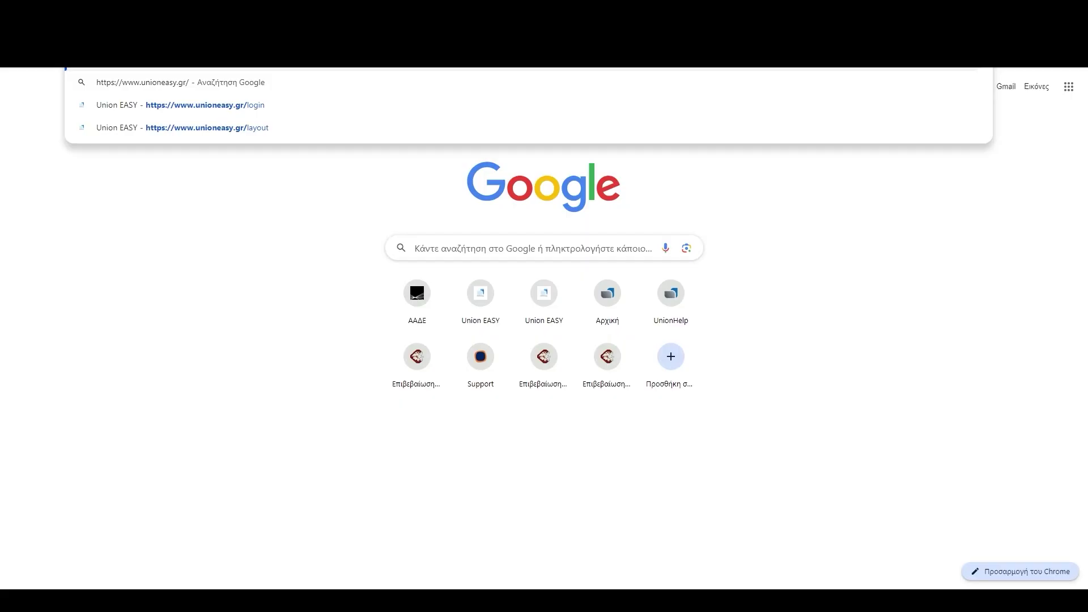
pyautogui.press('Return')
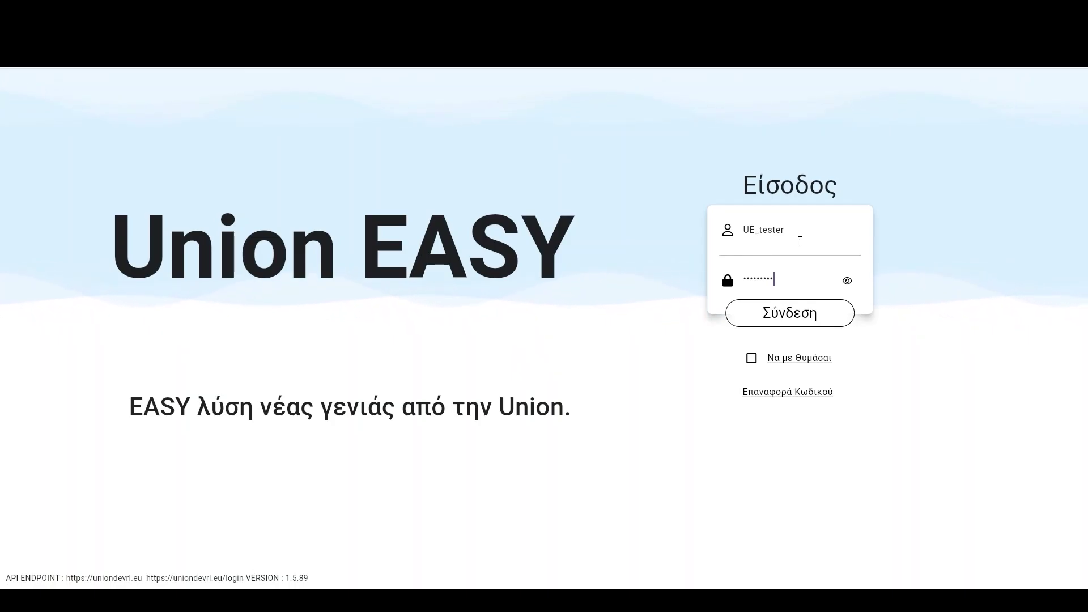
# Sign in to Union EASY with Να με Θυμάσαι ticked.
pyautogui.click(752, 360)
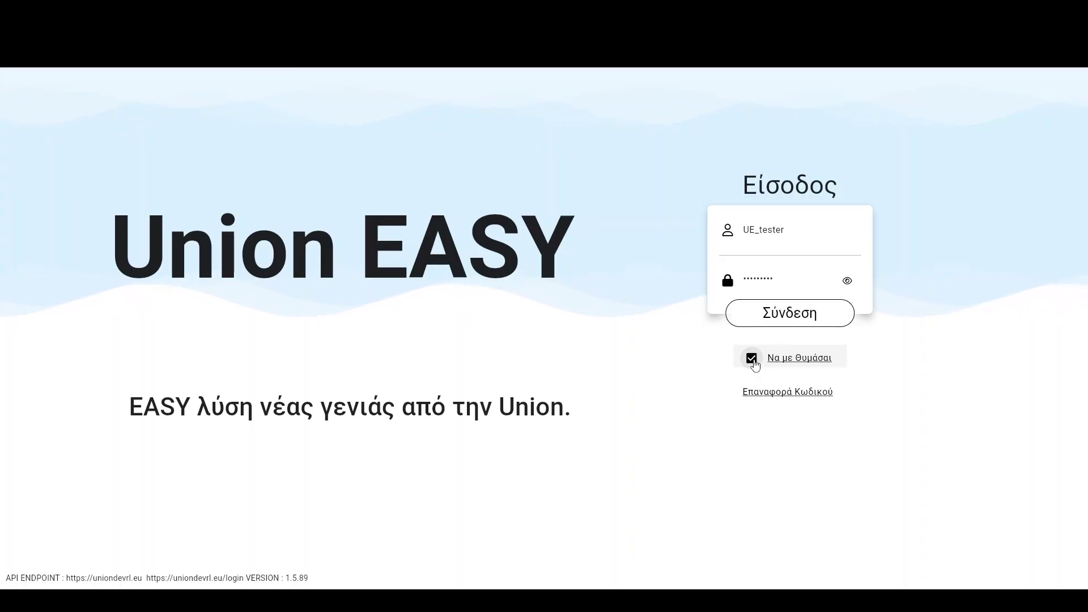
pyautogui.click(784, 315)
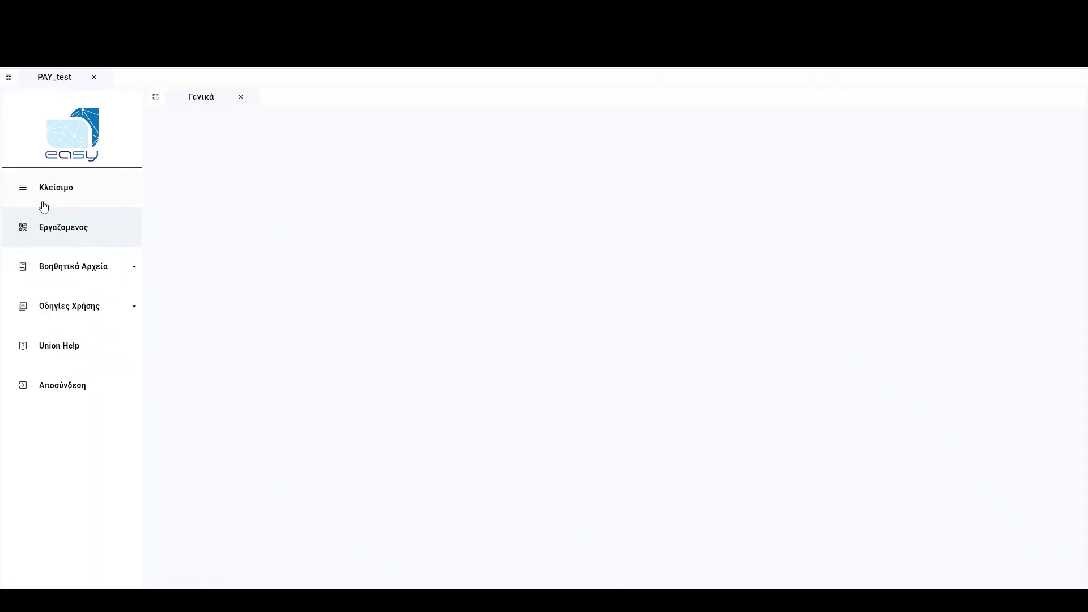
# Enter the employee's tax number (ΑΦΜ) under Εργαζόμενος to display their QR code, then close it.
pyautogui.click(63, 232)
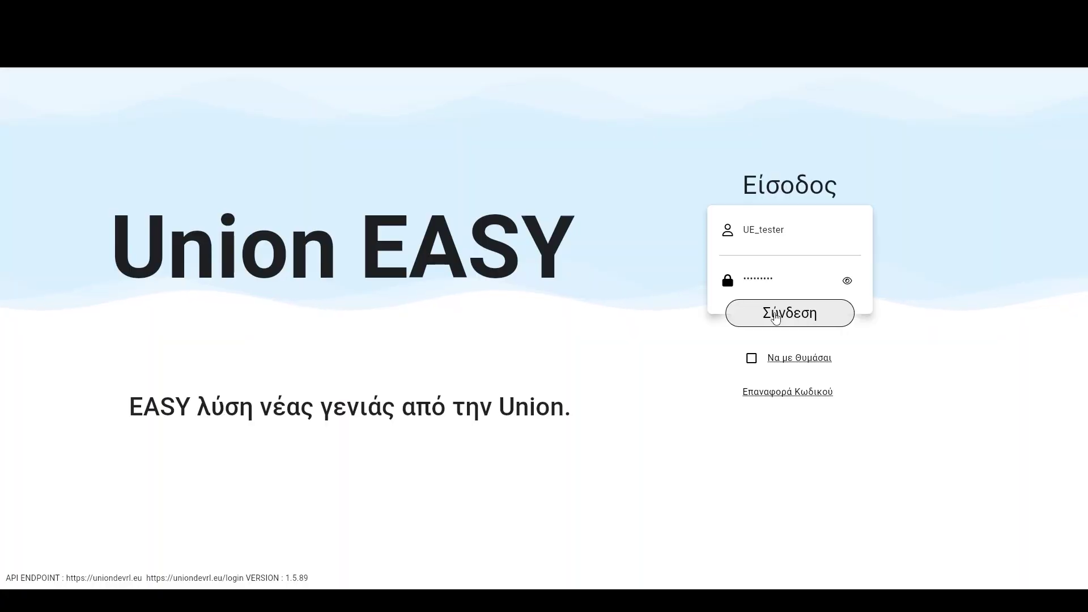
pyautogui.click(775, 317)
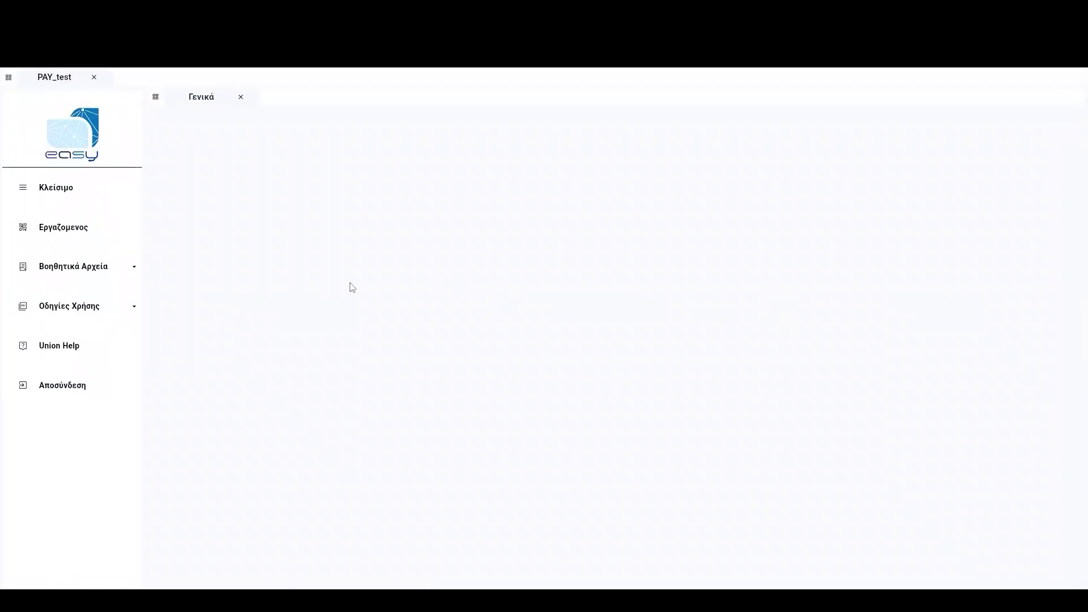
pyautogui.click(51, 233)
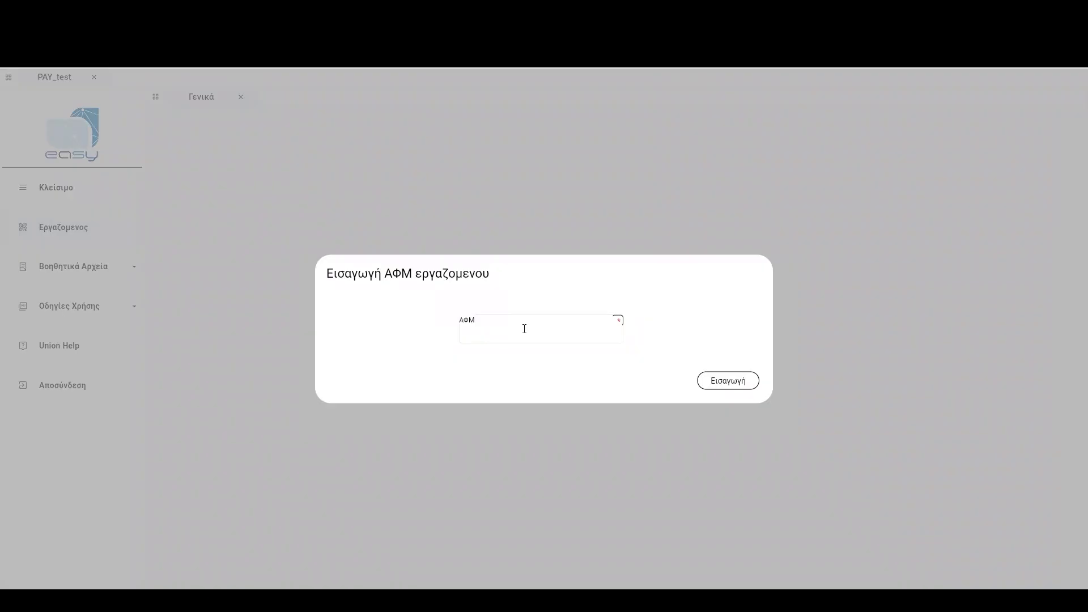
pyautogui.hotkey('ctrl', 'v')
pyautogui.click(718, 381)
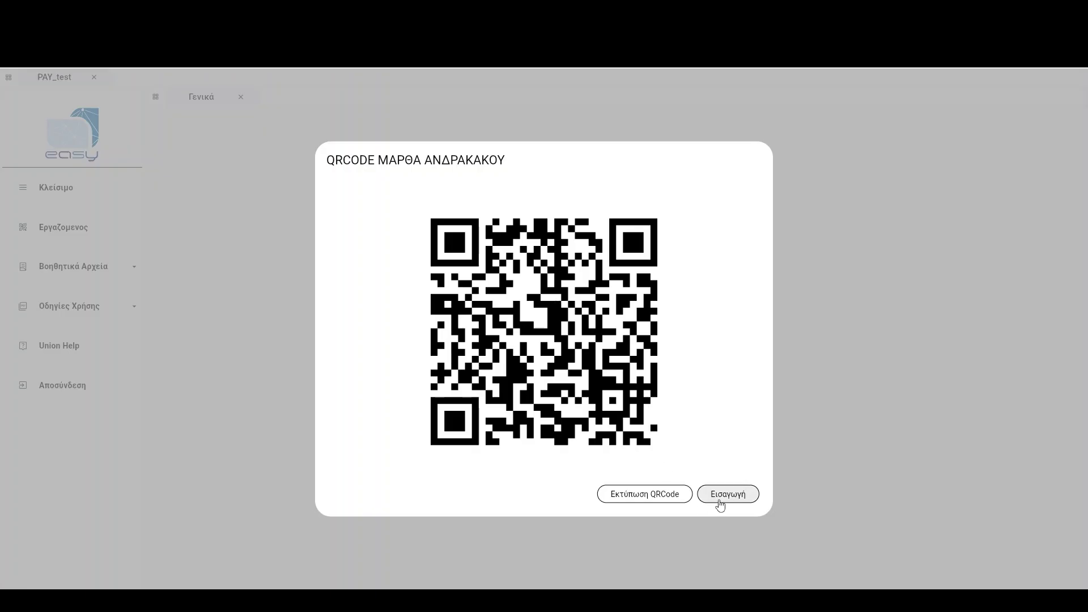
pyautogui.click(719, 500)
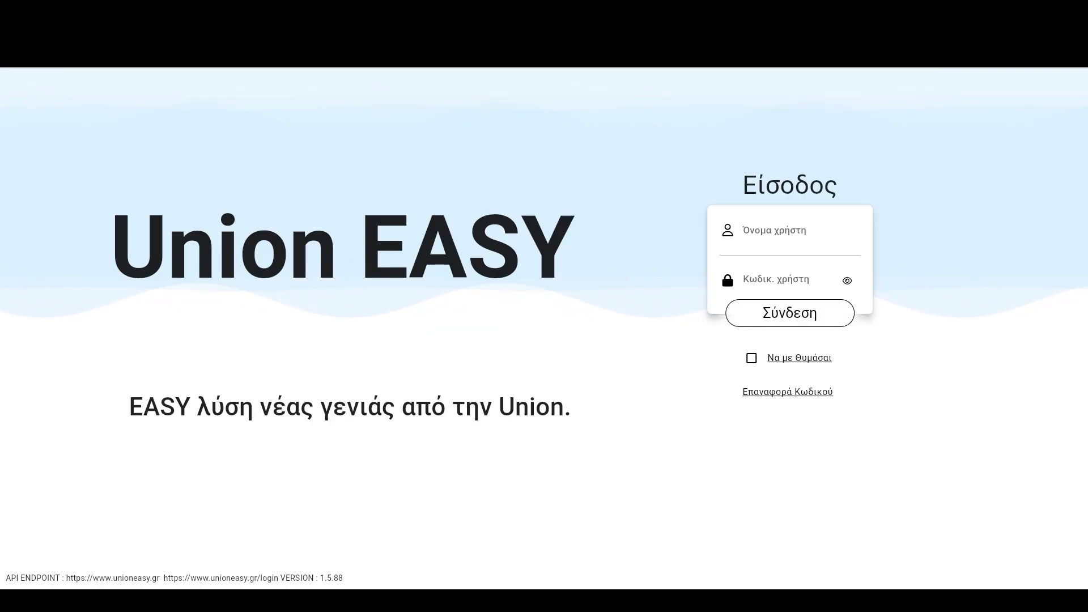
pyautogui.click(1076, 35)
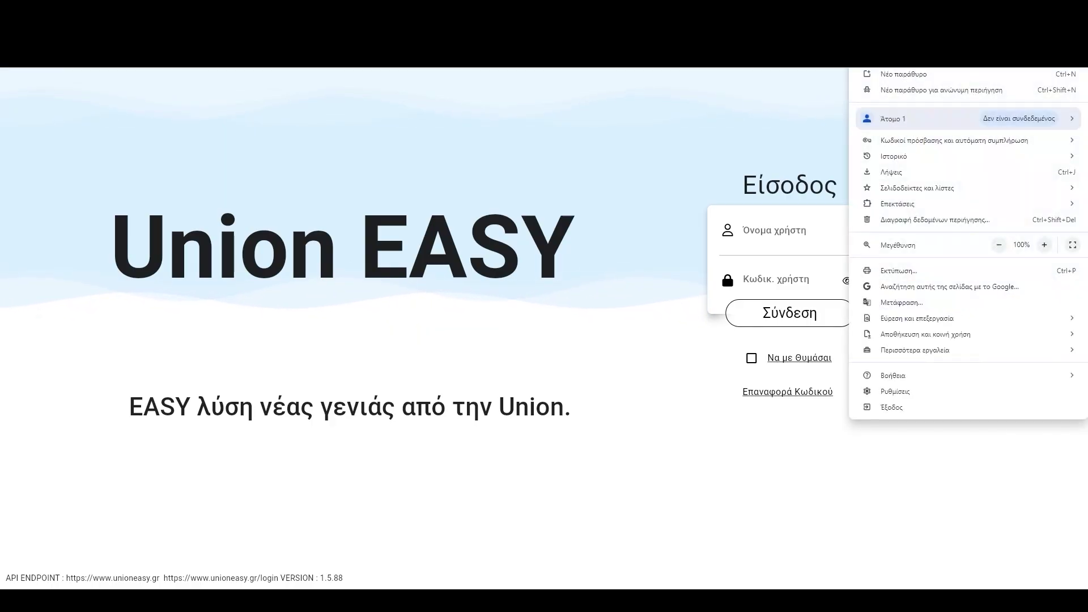
pyautogui.click(1076, 35)
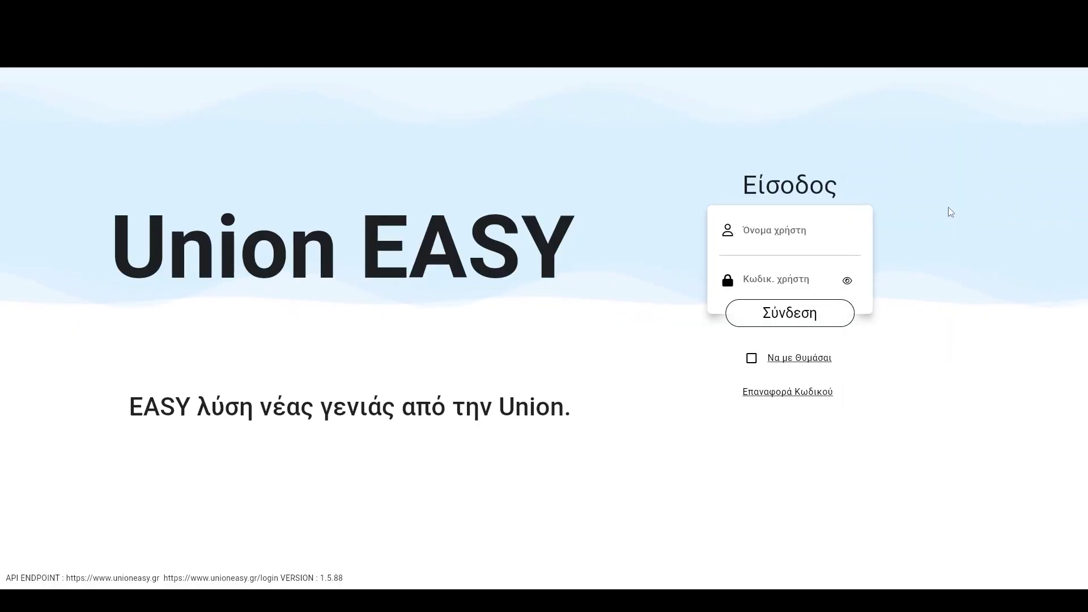